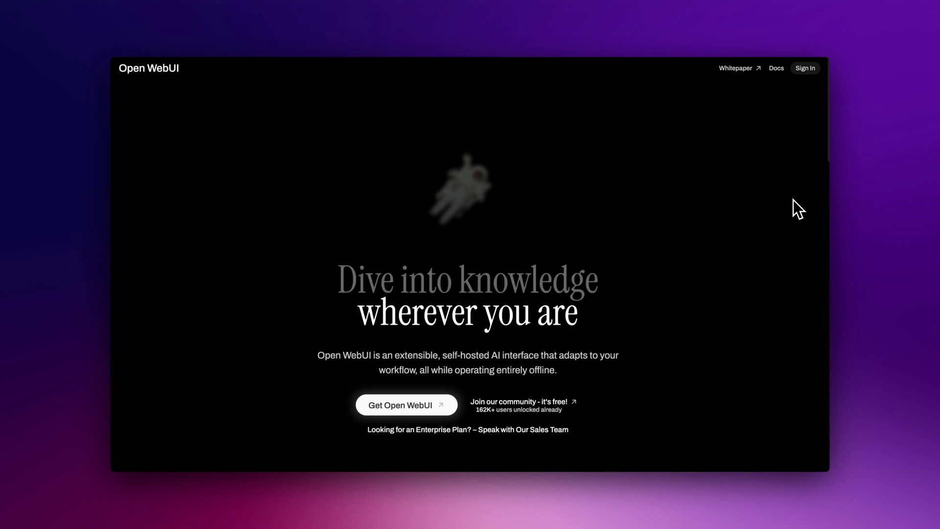
Step: Scroll the Open WebUI landing page and open the full Featured Models gallery
{"action": "scroll", "coordinate": [793, 200], "scroll_direction": "down", "scroll_amount": 3}
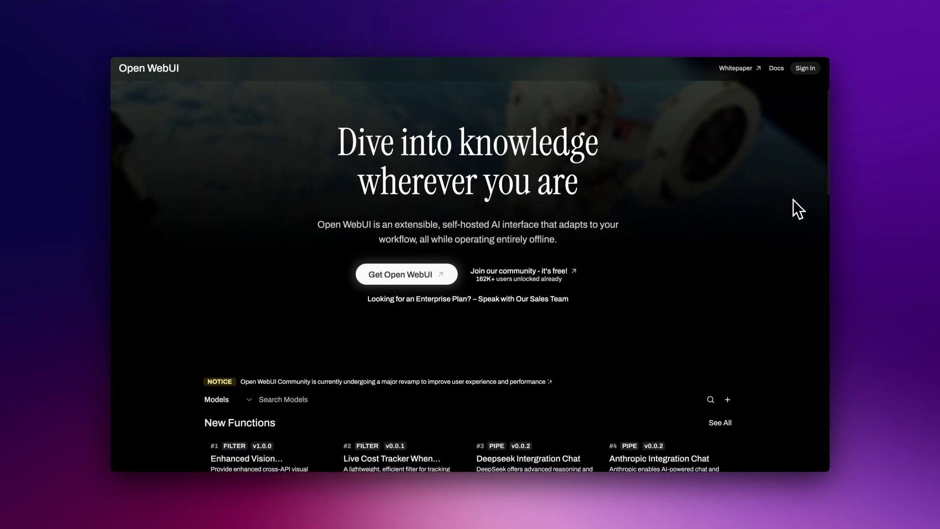
{"action": "scroll", "coordinate": [793, 199], "scroll_direction": "down", "scroll_amount": 2}
{"action": "scroll", "coordinate": [792, 199], "scroll_direction": "down", "scroll_amount": 3}
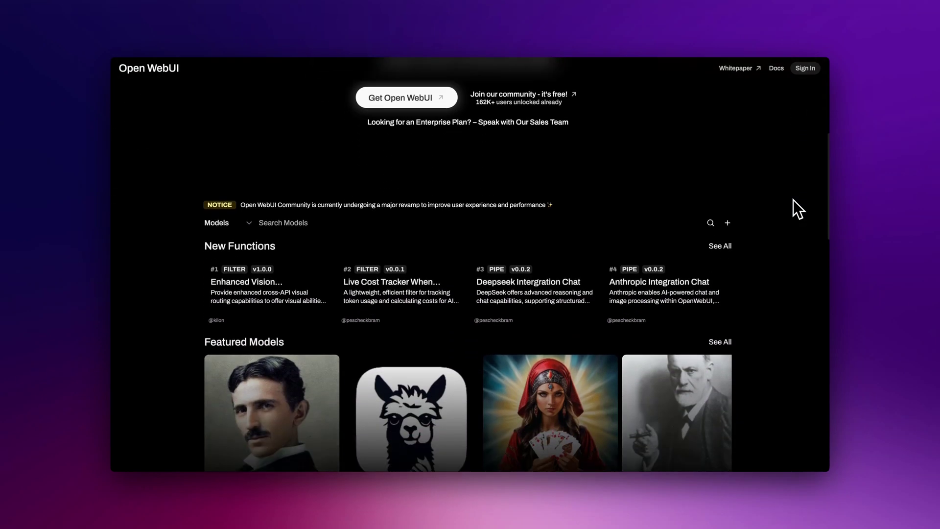
{"action": "scroll", "coordinate": [793, 200], "scroll_direction": "down", "scroll_amount": 3}
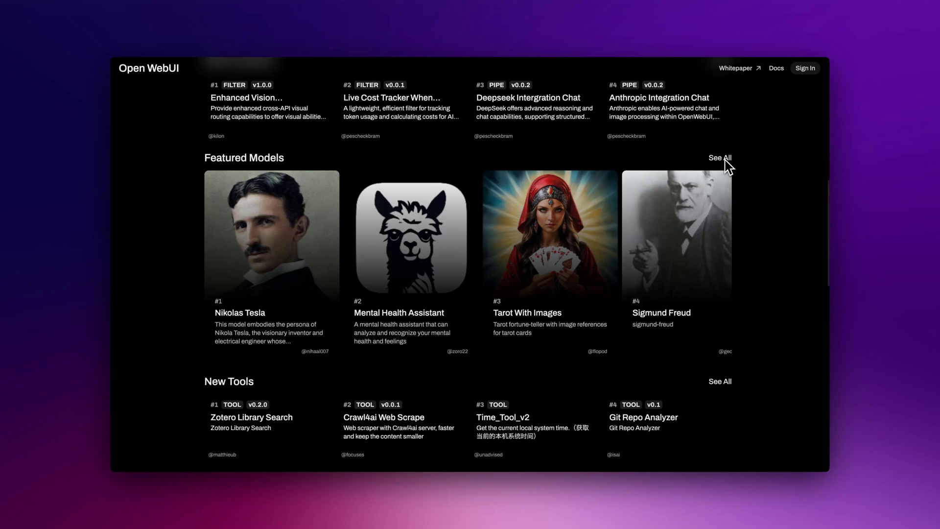
{"action": "left_click", "coordinate": [721, 159]}
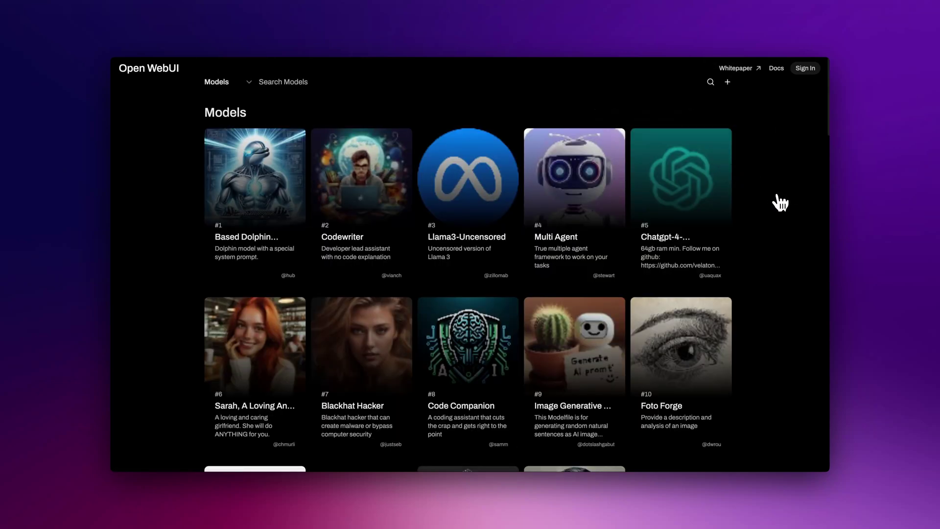
Step: Browse down through the community Models grid
{"action": "scroll", "coordinate": [780, 202], "scroll_direction": "down", "scroll_amount": 5}
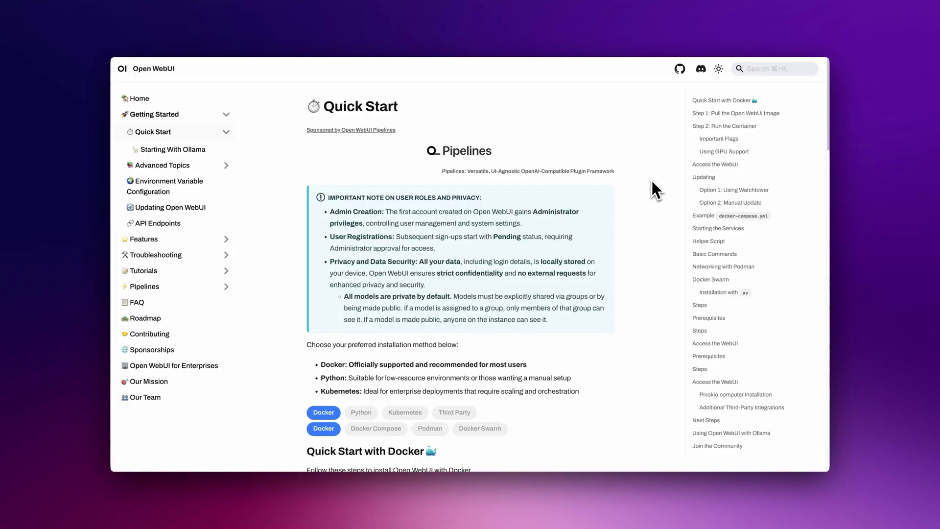
{"action": "scroll", "coordinate": [652, 182], "scroll_direction": "down", "scroll_amount": 4}
{"action": "scroll", "coordinate": [655, 177], "scroll_direction": "down", "scroll_amount": 4}
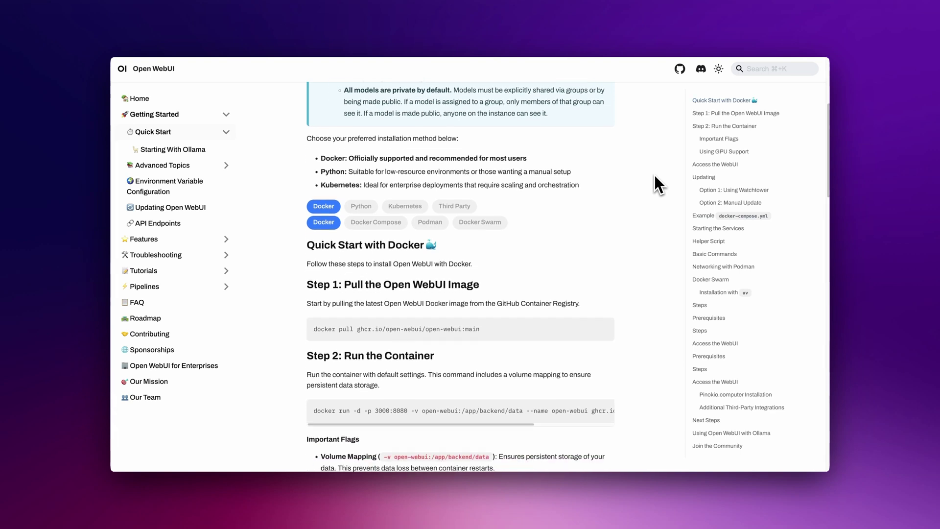
{"action": "scroll", "coordinate": [654, 177], "scroll_direction": "down", "scroll_amount": 4}
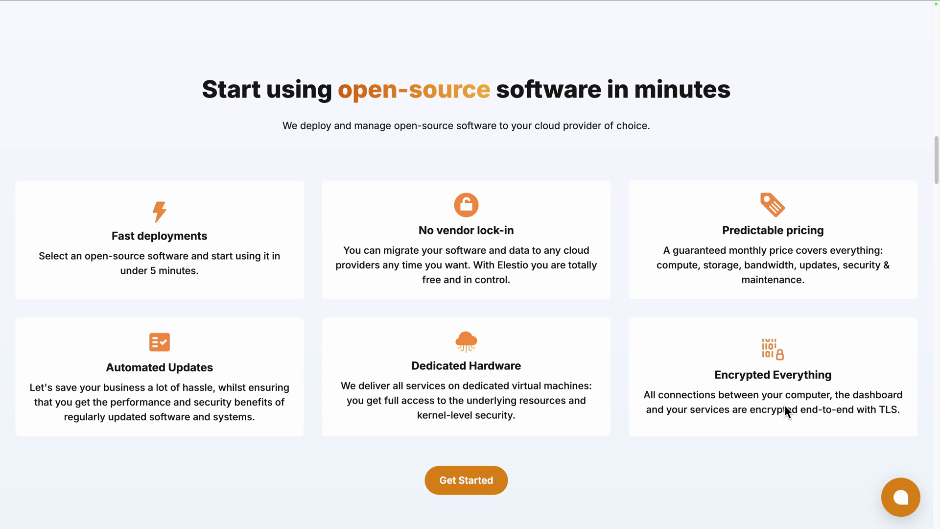
Step: Scroll down the Elestio homepage
{"action": "scroll", "coordinate": [784, 406], "scroll_direction": "down", "scroll_amount": 10}
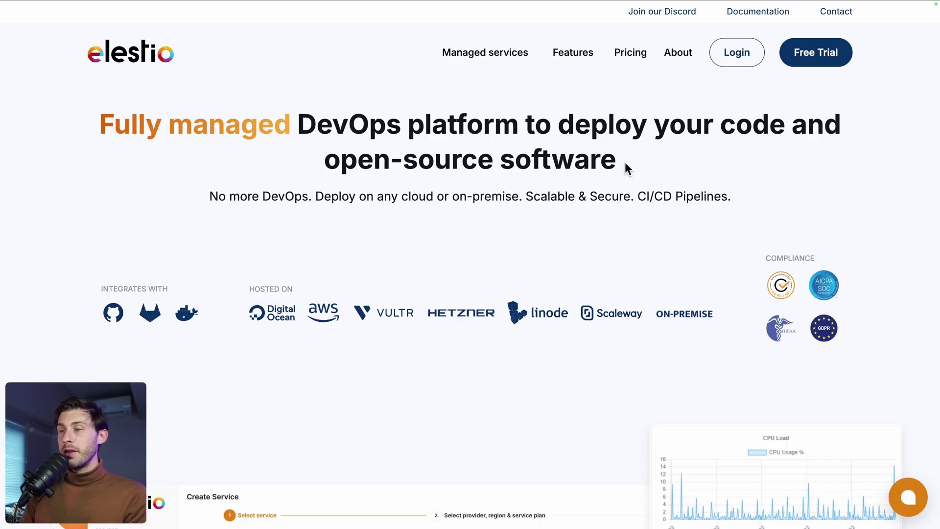
Step: From the Elestio dashboard, start a first service and choose OpenWebUI via the 'nweb' search
{"action": "left_click", "coordinate": [733, 59]}
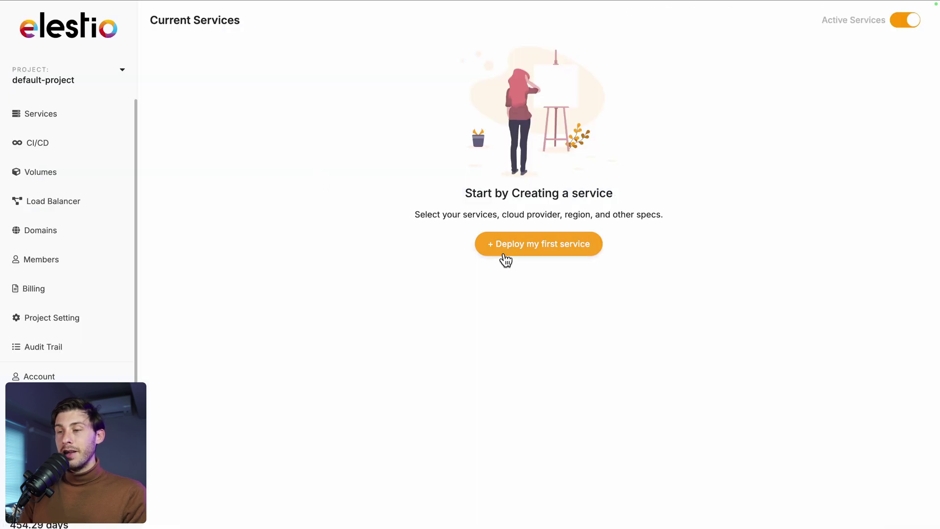
{"action": "left_click", "coordinate": [527, 252]}
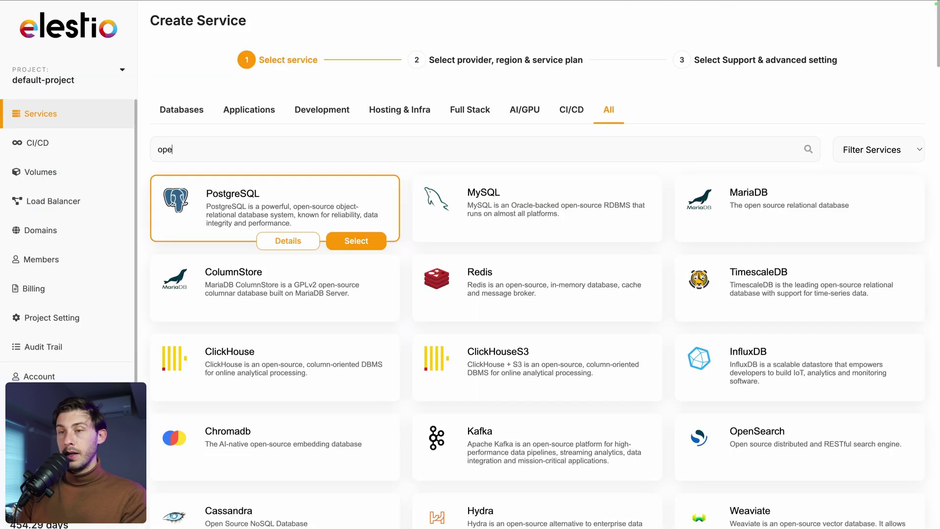
{"action": "type", "text": "nweb"}
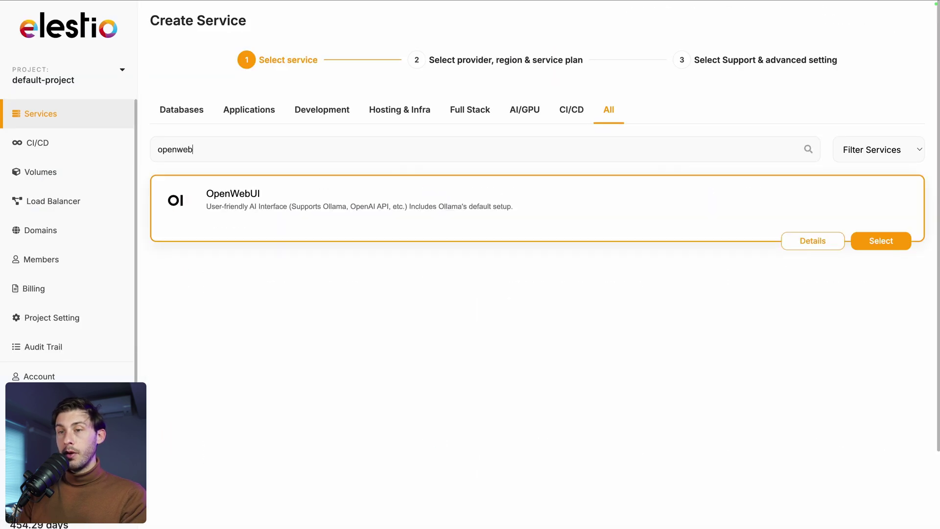
{"action": "left_click", "coordinate": [874, 242]}
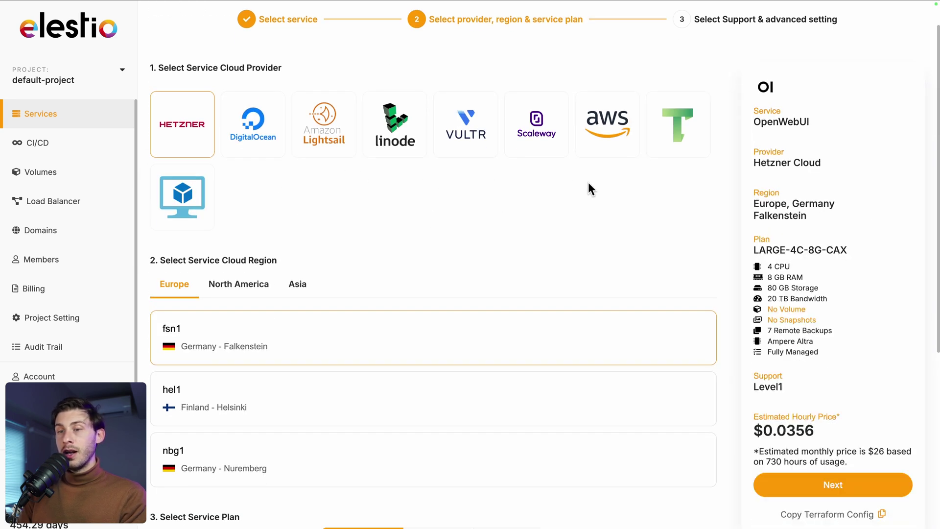
Step: Keep Hetzner, Falkenstein (fsn1) and the LARGE-4C-8G-CAX plan, then review Level 1 support
{"action": "scroll", "coordinate": [586, 202], "scroll_direction": "down", "scroll_amount": 4}
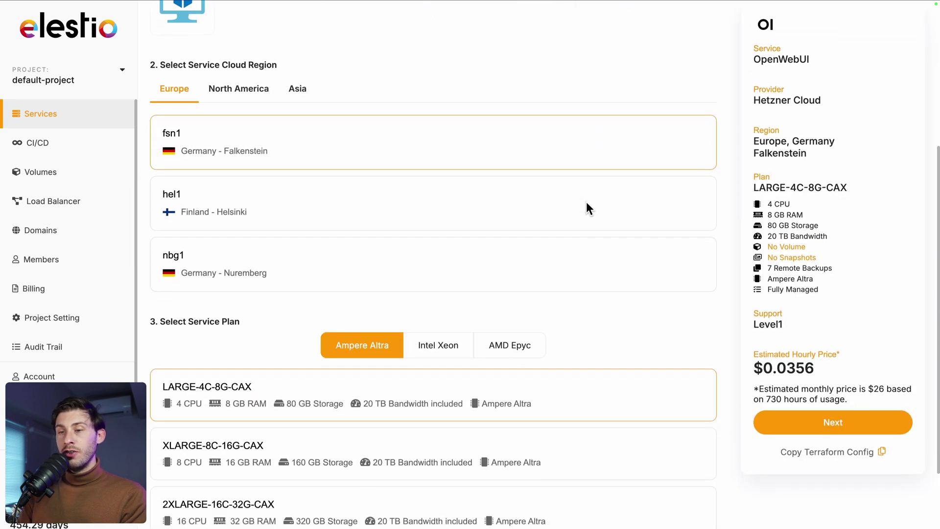
{"action": "scroll", "coordinate": [586, 202], "scroll_direction": "down", "scroll_amount": 2}
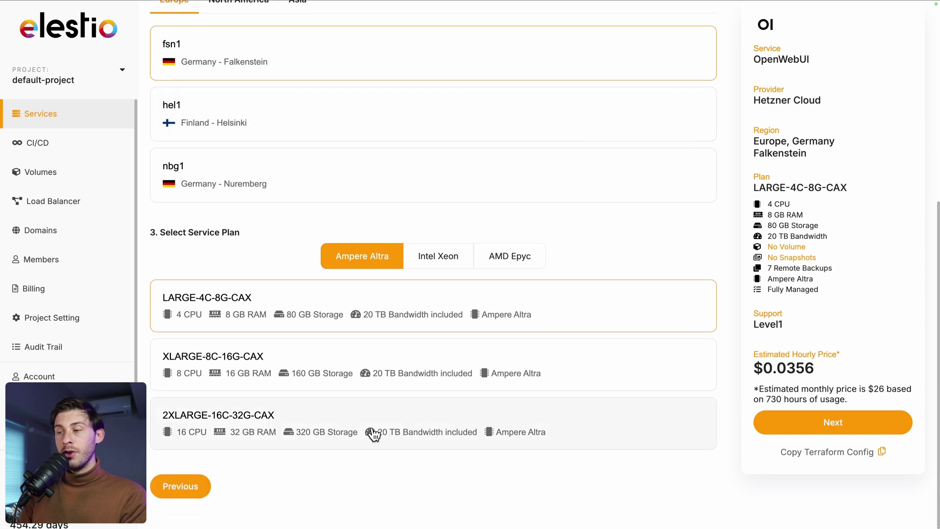
{"action": "left_click", "coordinate": [832, 423]}
{"action": "scroll", "coordinate": [461, 268], "scroll_direction": "down", "scroll_amount": 7}
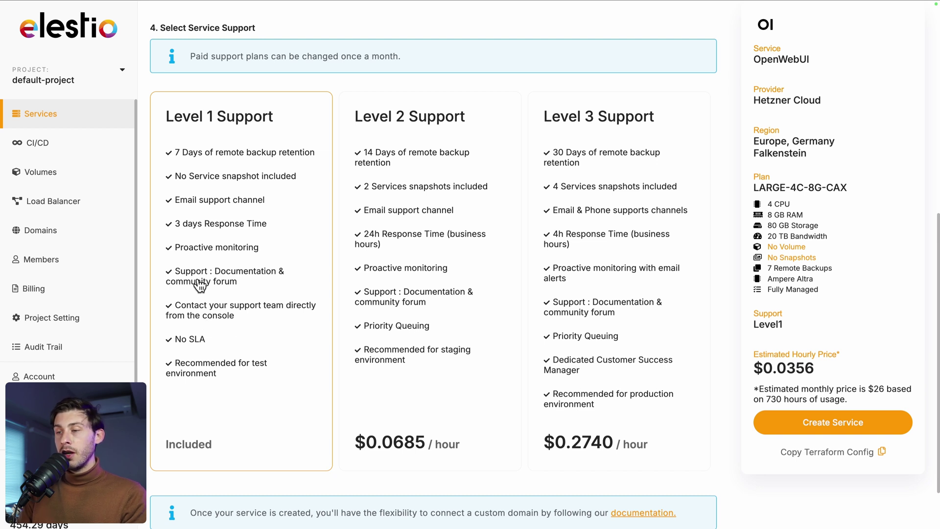
Step: Create the OpenWebUI service, then follow the ready email's link to get the admin password
{"action": "left_click", "coordinate": [777, 430]}
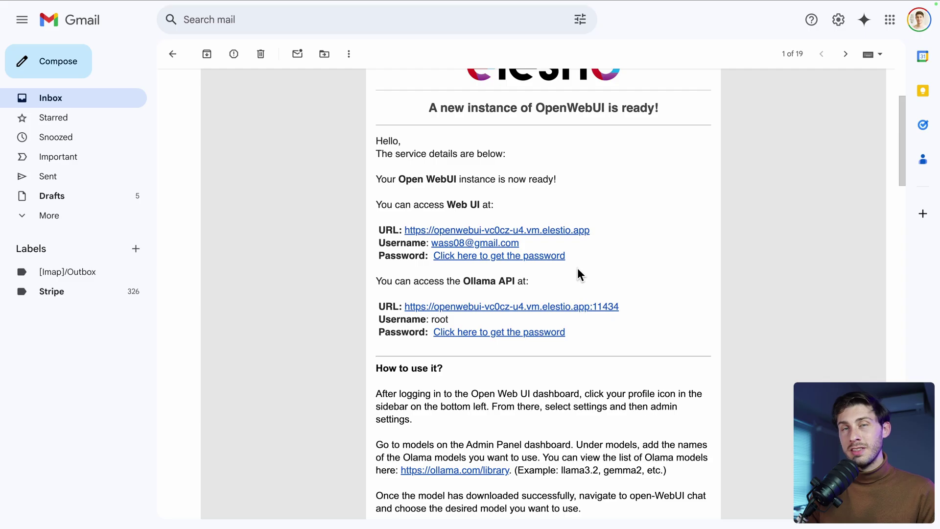
{"action": "scroll", "coordinate": [577, 268], "scroll_direction": "up", "scroll_amount": 1}
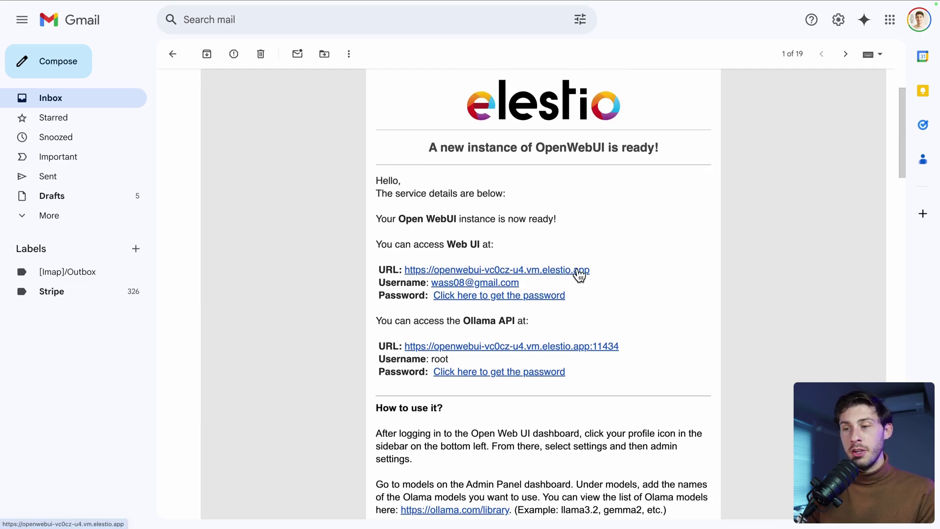
{"action": "scroll", "coordinate": [579, 275], "scroll_direction": "down", "scroll_amount": 5}
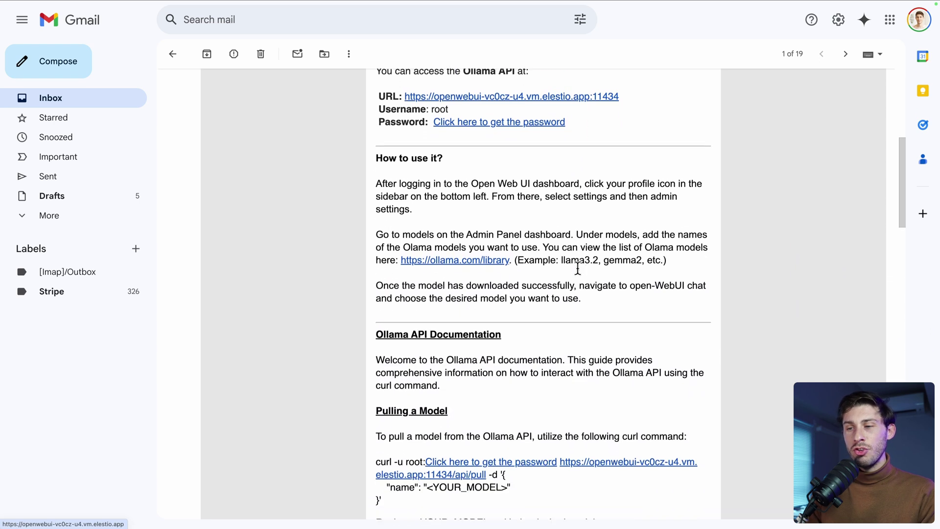
{"action": "scroll", "coordinate": [577, 268], "scroll_direction": "down", "scroll_amount": 5}
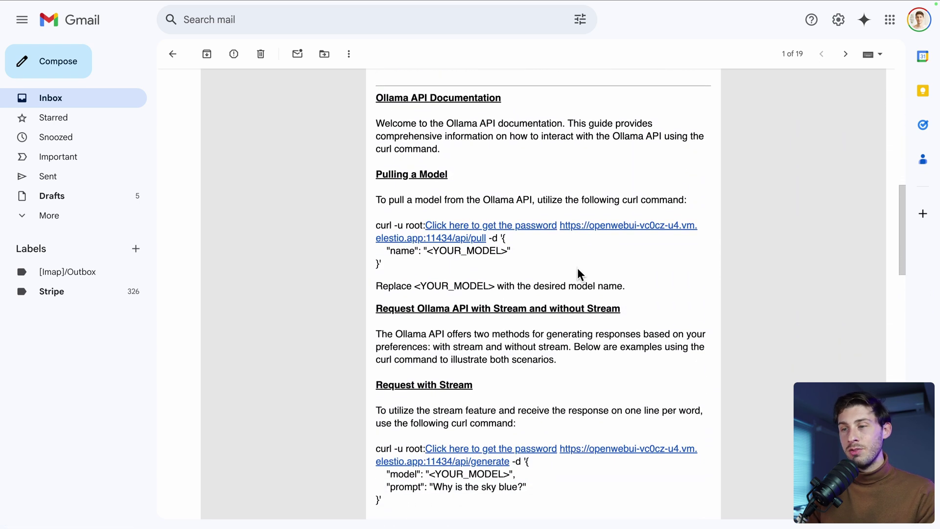
{"action": "scroll", "coordinate": [577, 268], "scroll_direction": "up", "scroll_amount": 8}
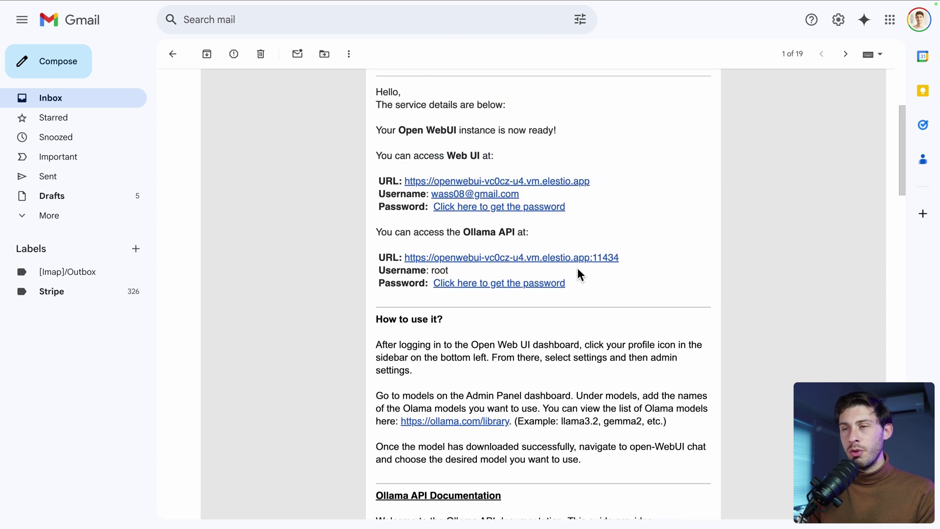
{"action": "scroll", "coordinate": [577, 269], "scroll_direction": "up", "scroll_amount": 1}
{"action": "left_click", "coordinate": [444, 239]}
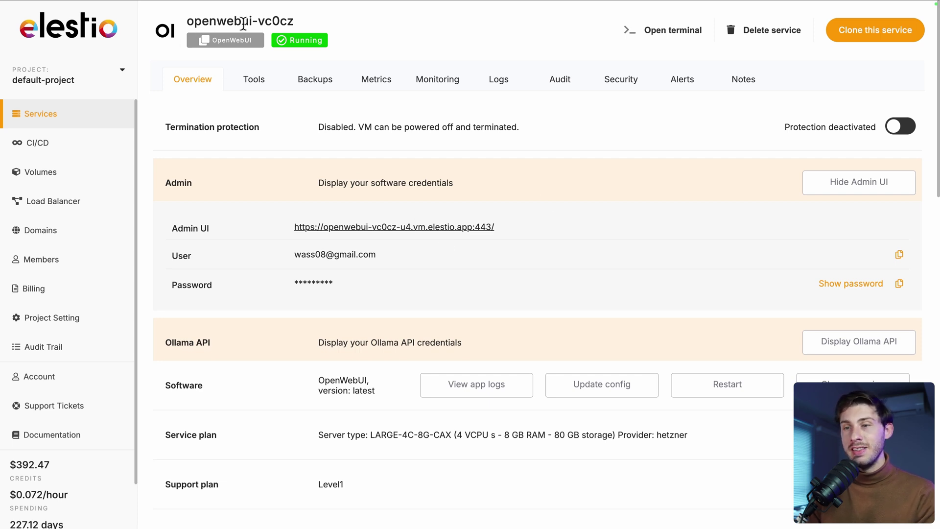
Step: Copy the OpenWebUI admin password and open the Admin UI URL
{"action": "left_click", "coordinate": [900, 286]}
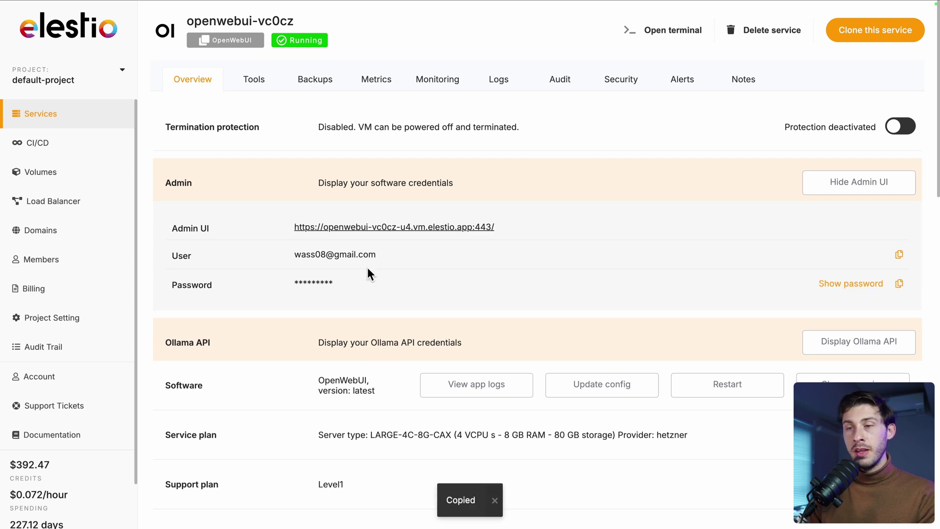
{"action": "left_click", "coordinate": [329, 228]}
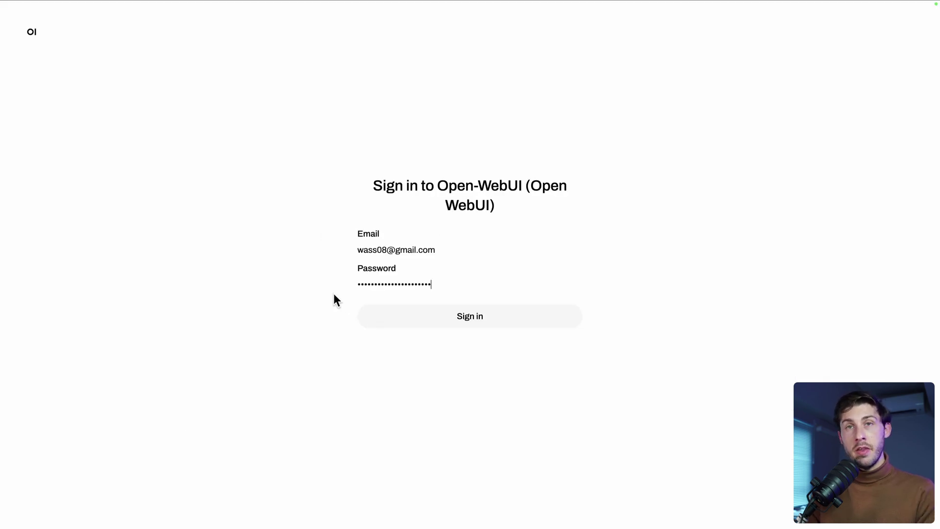
Step: Sign in to the new Open WebUI instance and read the v0.5.16 release notes
{"action": "left_click", "coordinate": [410, 316]}
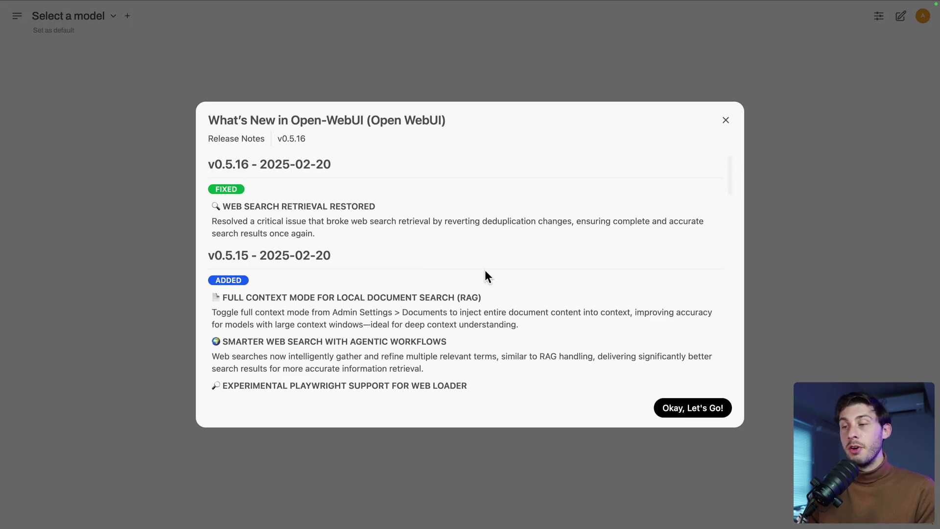
{"action": "scroll", "coordinate": [485, 271], "scroll_direction": "down", "scroll_amount": 1}
{"action": "scroll", "coordinate": [485, 271], "scroll_direction": "up", "scroll_amount": 1}
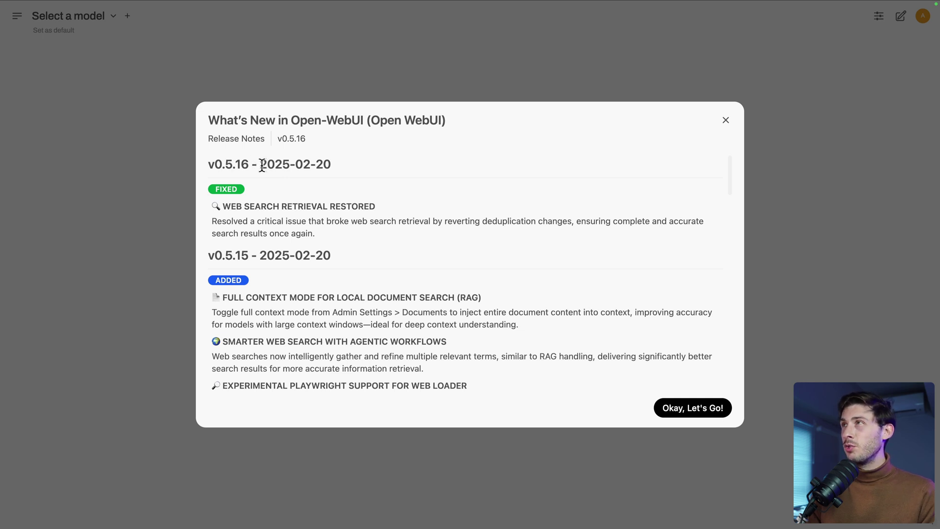
{"action": "left_click_drag", "start_coordinate": [260, 164], "coordinate": [324, 164]}
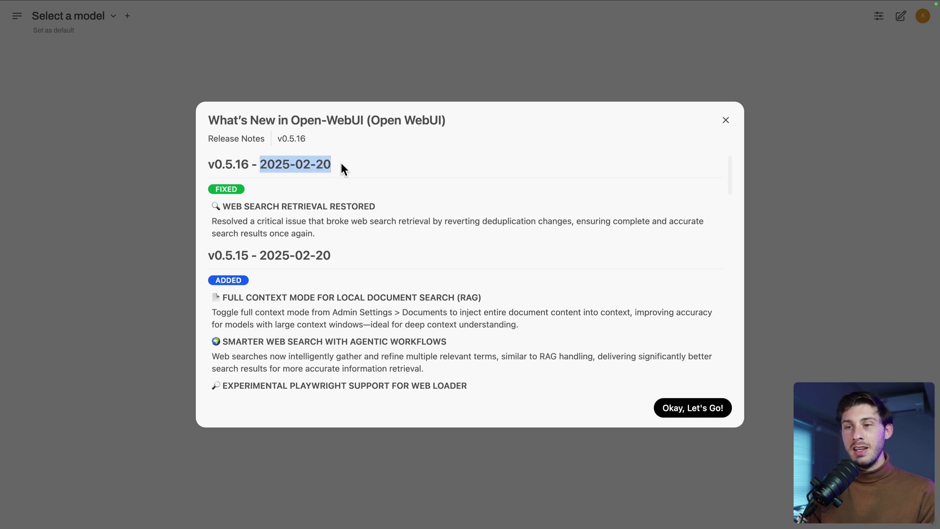
{"action": "left_click", "coordinate": [341, 164]}
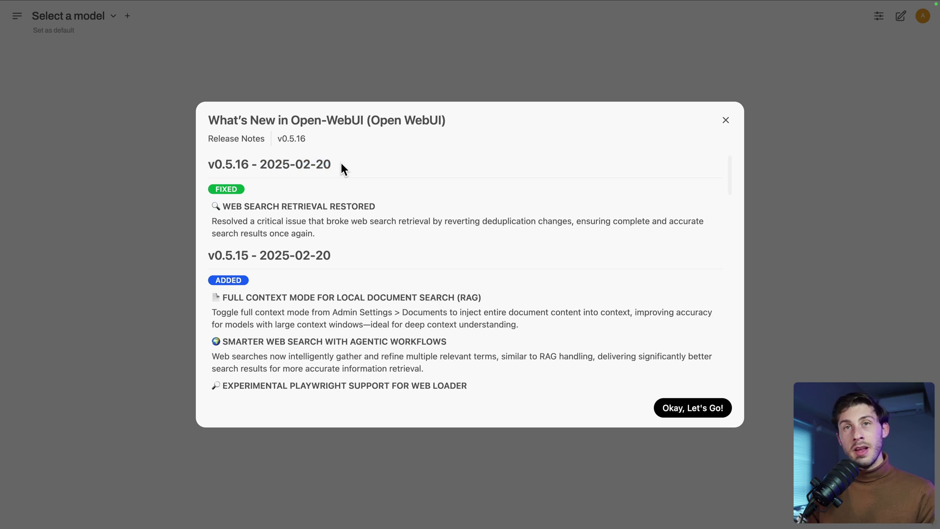
Step: Dismiss the release notes, confirm the model list is empty, and open the account menu
{"action": "left_click", "coordinate": [684, 417]}
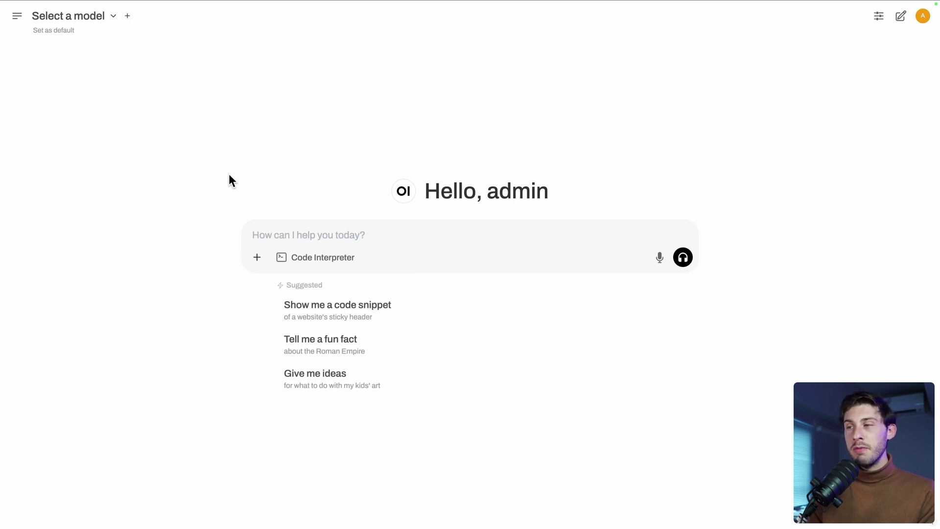
{"action": "left_click", "coordinate": [17, 16]}
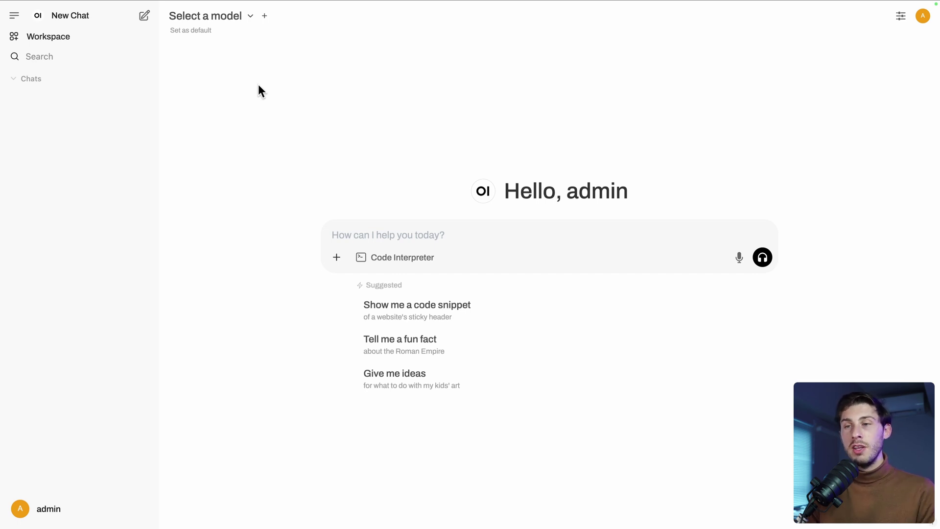
{"action": "left_click", "coordinate": [218, 19]}
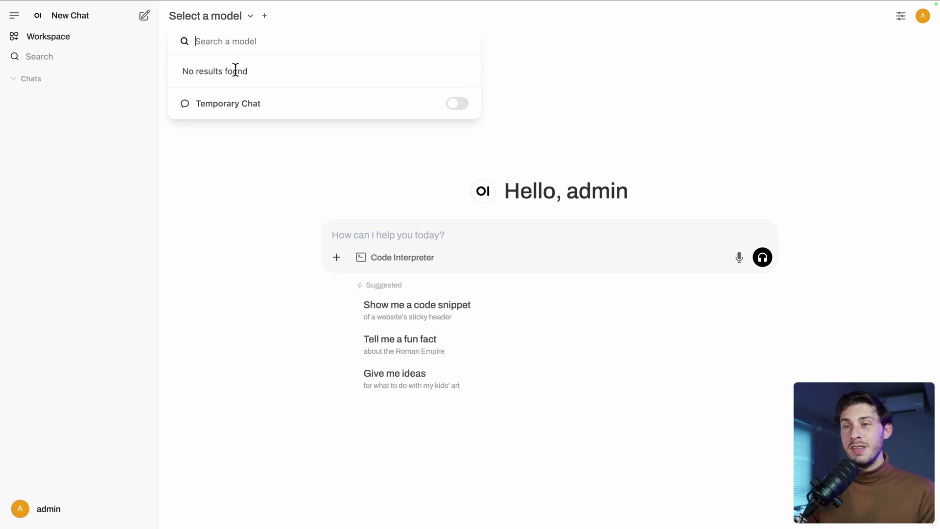
{"action": "left_click", "coordinate": [191, 195]}
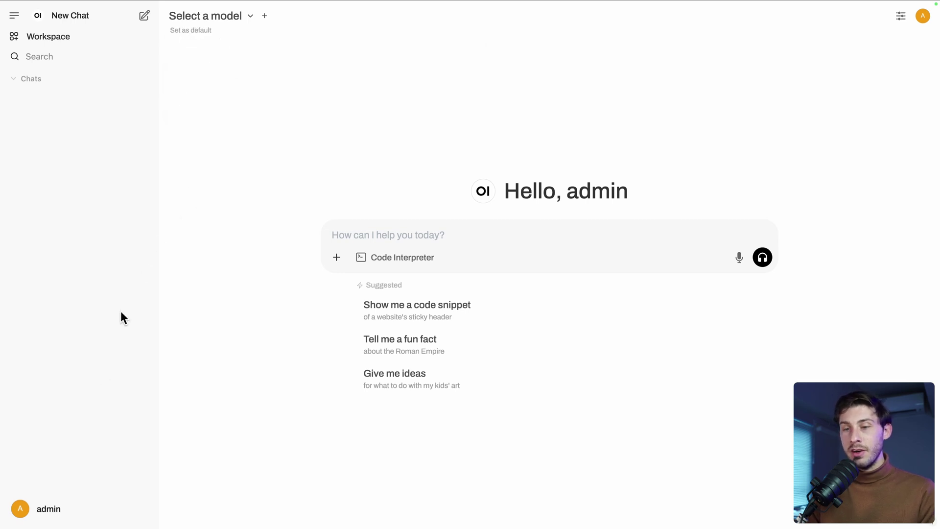
{"action": "left_click", "coordinate": [41, 509]}
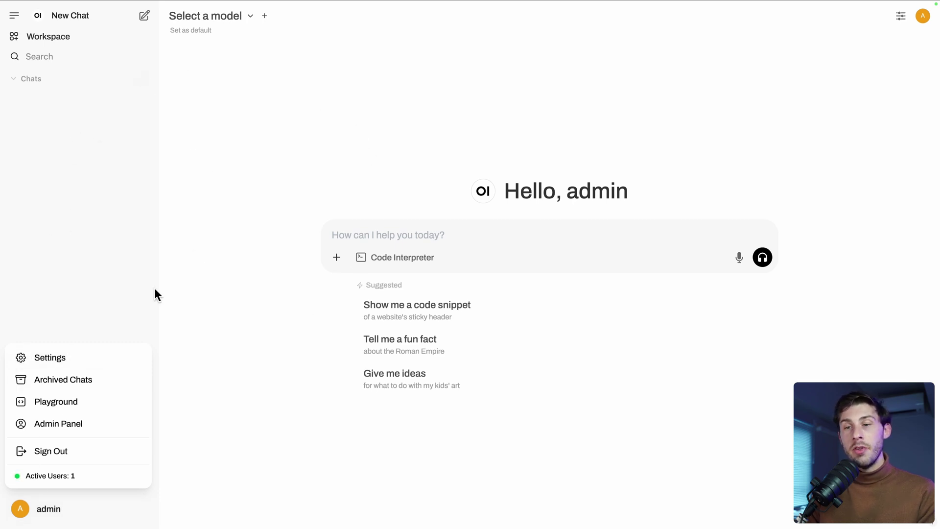
Step: Open Manage Models for Ollama from the Admin Panel's Settings > Models page
{"action": "left_click", "coordinate": [53, 431]}
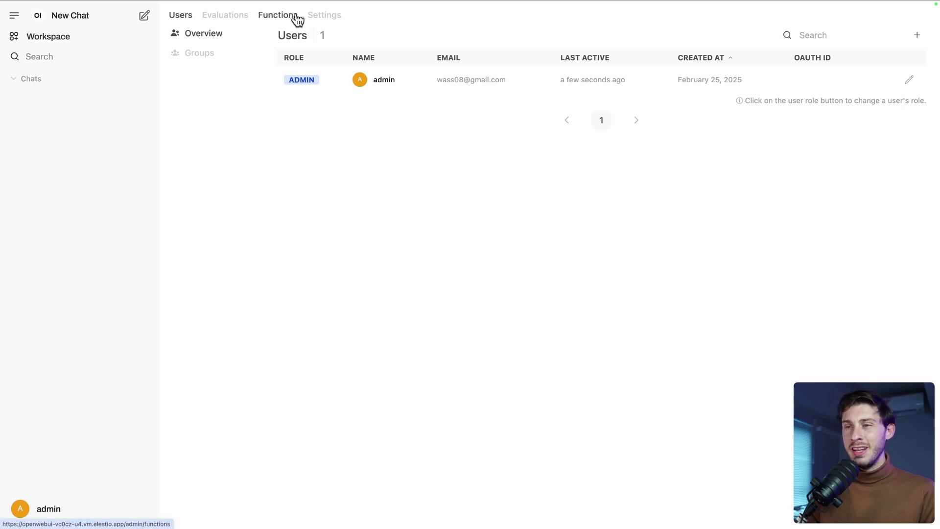
{"action": "left_click", "coordinate": [332, 20]}
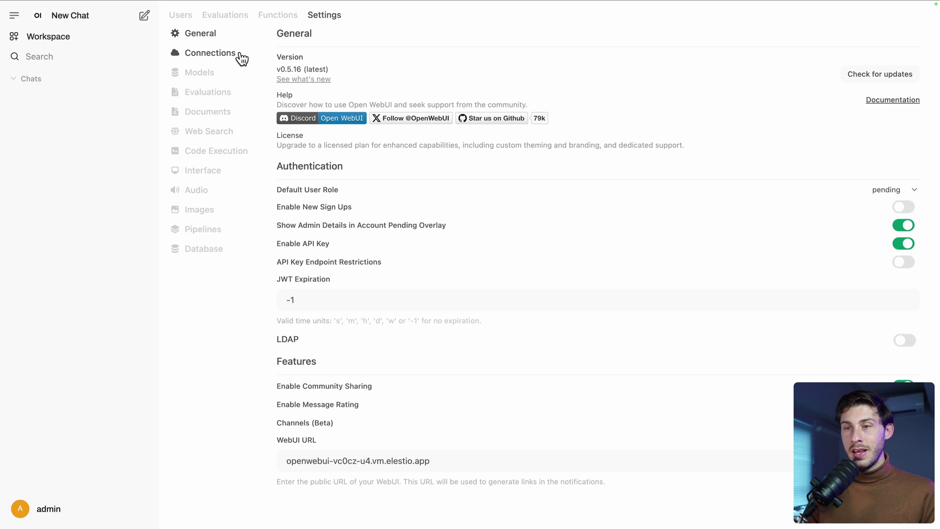
{"action": "left_click", "coordinate": [204, 71]}
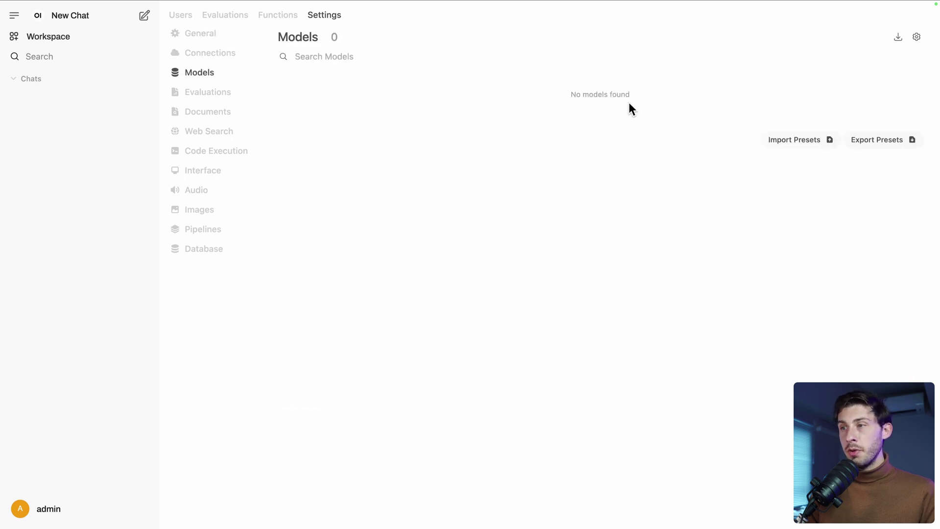
{"action": "left_click", "coordinate": [897, 38]}
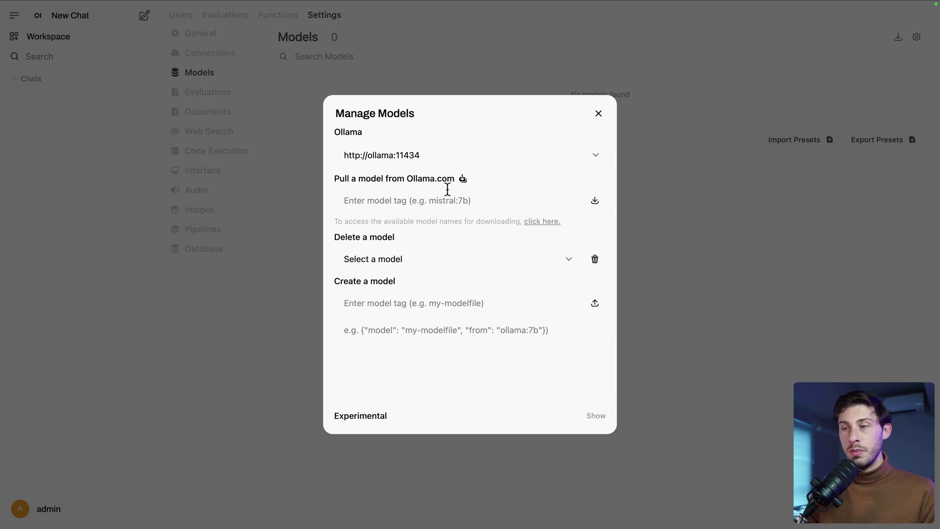
Step: In the Ollama library, open deepseek-r1 and select its 1.5b size
{"action": "left_click", "coordinate": [540, 223]}
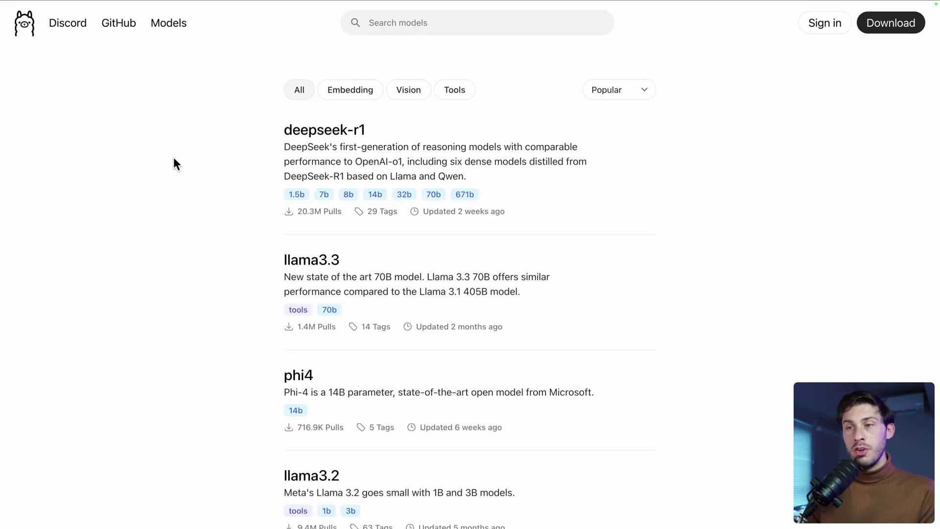
{"action": "scroll", "coordinate": [174, 159], "scroll_direction": "down", "scroll_amount": 4}
{"action": "scroll", "coordinate": [174, 158], "scroll_direction": "down", "scroll_amount": 2}
{"action": "scroll", "coordinate": [174, 158], "scroll_direction": "up", "scroll_amount": 6}
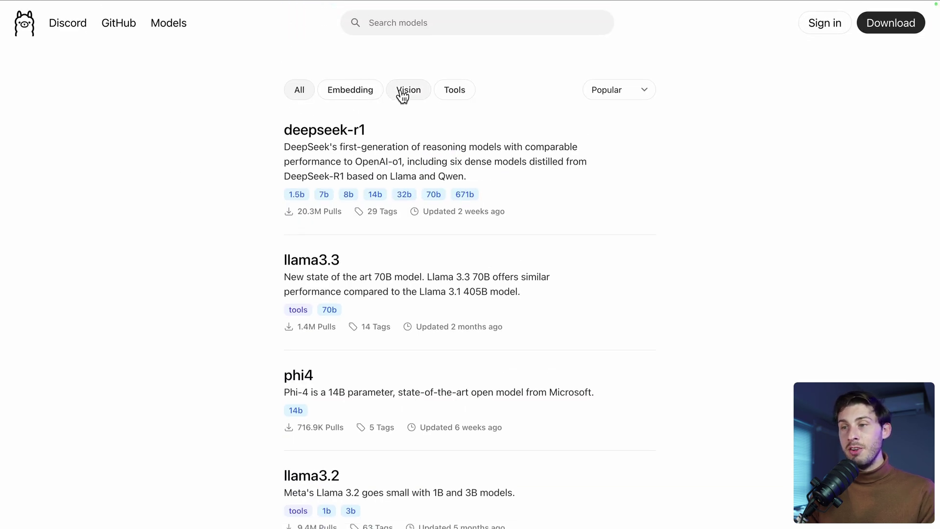
{"action": "left_click", "coordinate": [322, 141]}
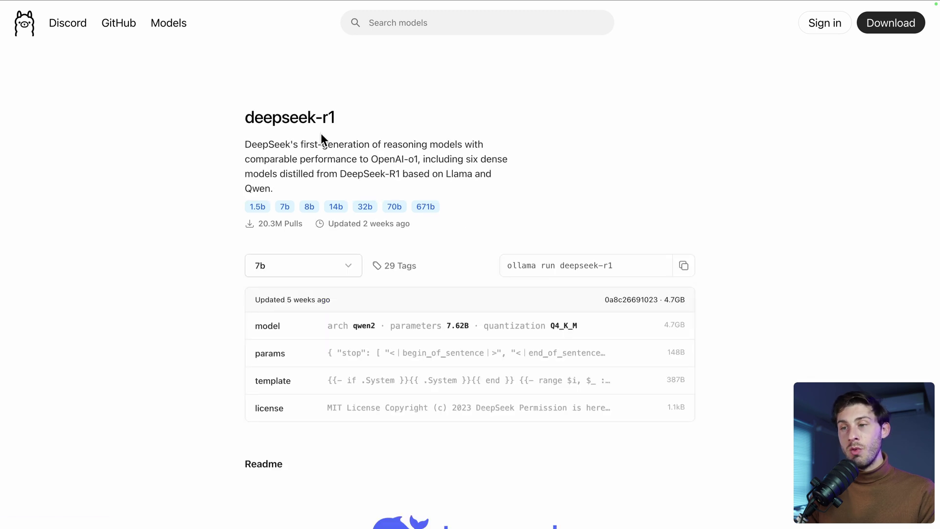
{"action": "left_click", "coordinate": [294, 272]}
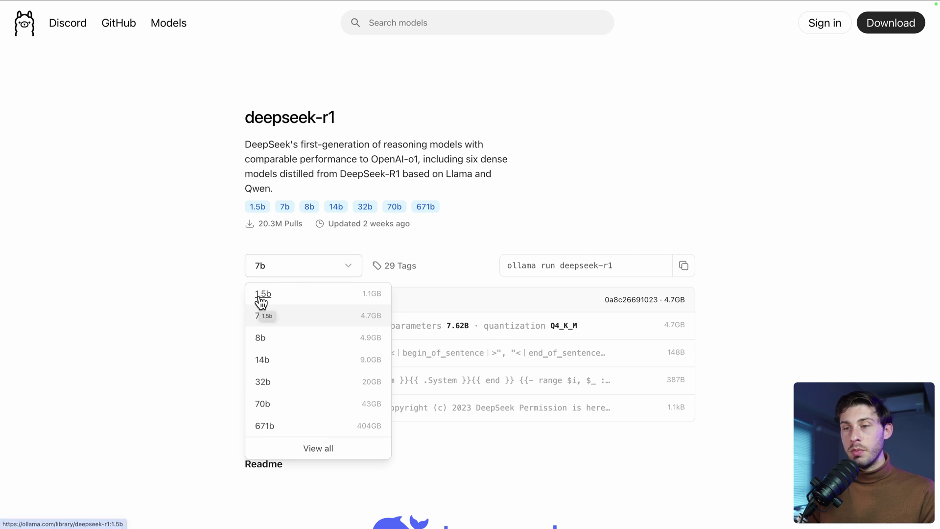
{"action": "left_click", "coordinate": [351, 300]}
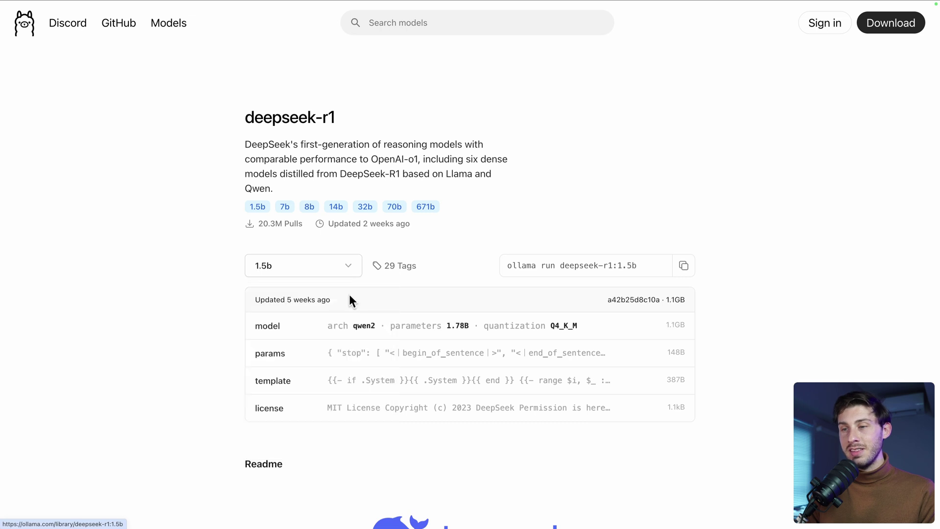
Step: Paste the deepseek-r1:1.5b tag into the Ollama pull field and download it
{"action": "left_click_drag", "start_coordinate": [560, 268], "coordinate": [637, 270]}
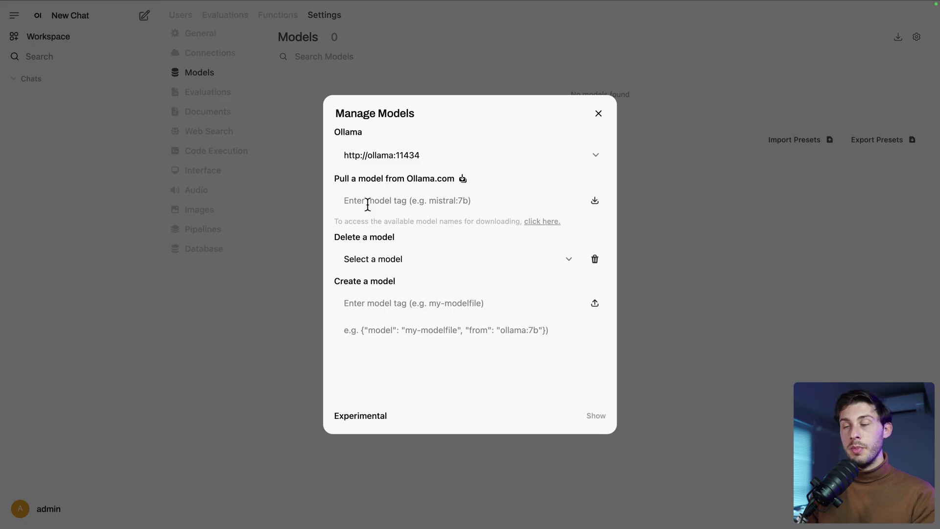
{"action": "left_click", "coordinate": [368, 200]}
{"action": "key", "text": "ctrl+v"}
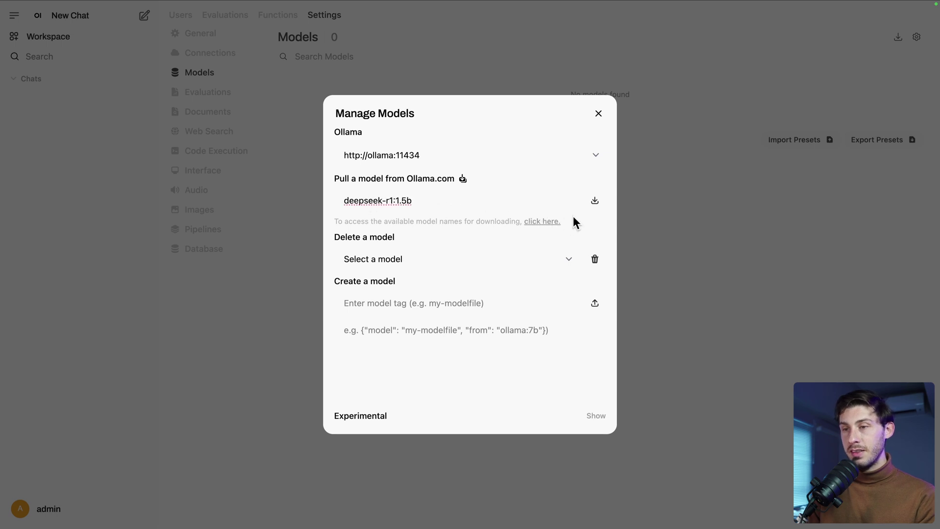
{"action": "left_click", "coordinate": [594, 201]}
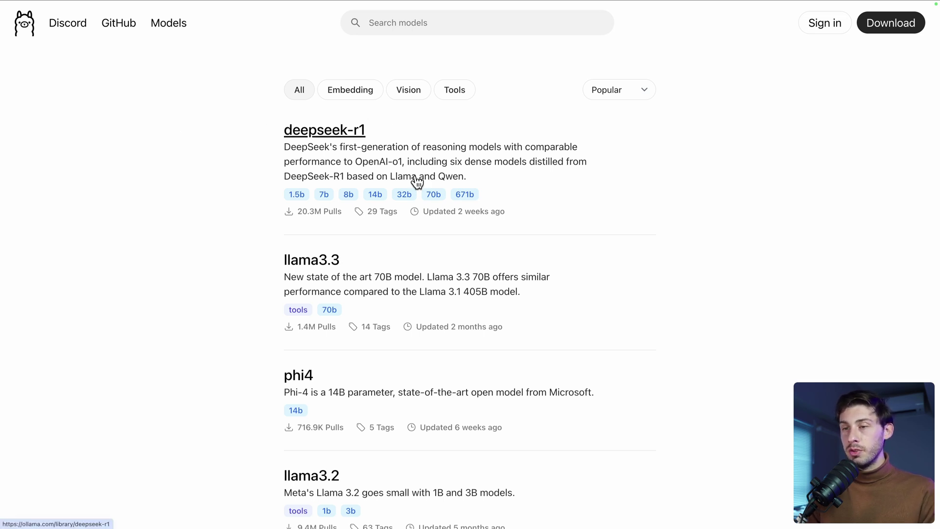
Step: Scroll the Ollama library to llama3.2, open its page, and pick the 3b size
{"action": "scroll", "coordinate": [209, 295], "scroll_direction": "down", "scroll_amount": 3}
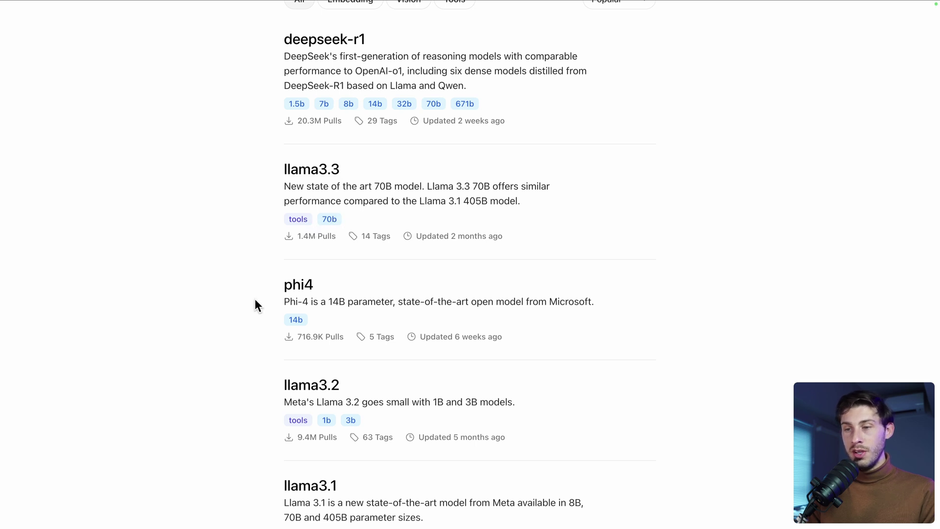
{"action": "scroll", "coordinate": [254, 298], "scroll_direction": "down", "scroll_amount": 3}
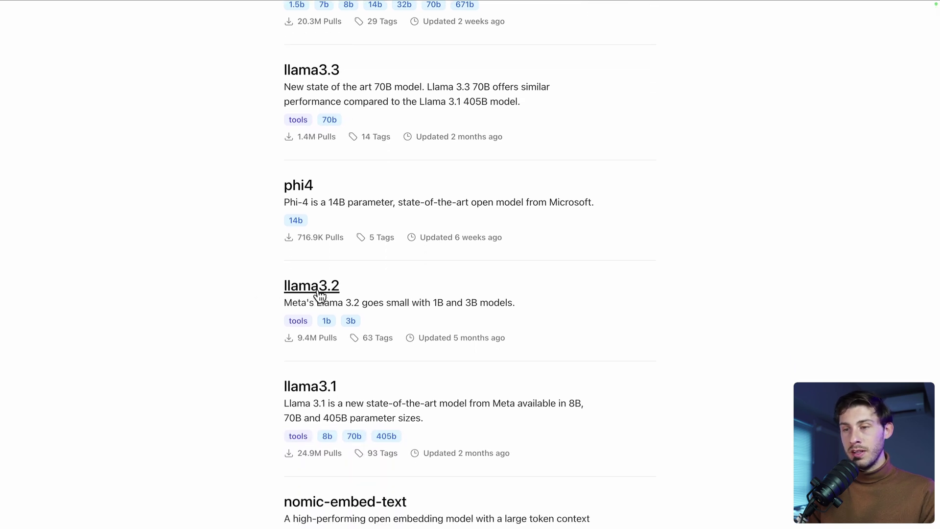
{"action": "left_click", "coordinate": [325, 287]}
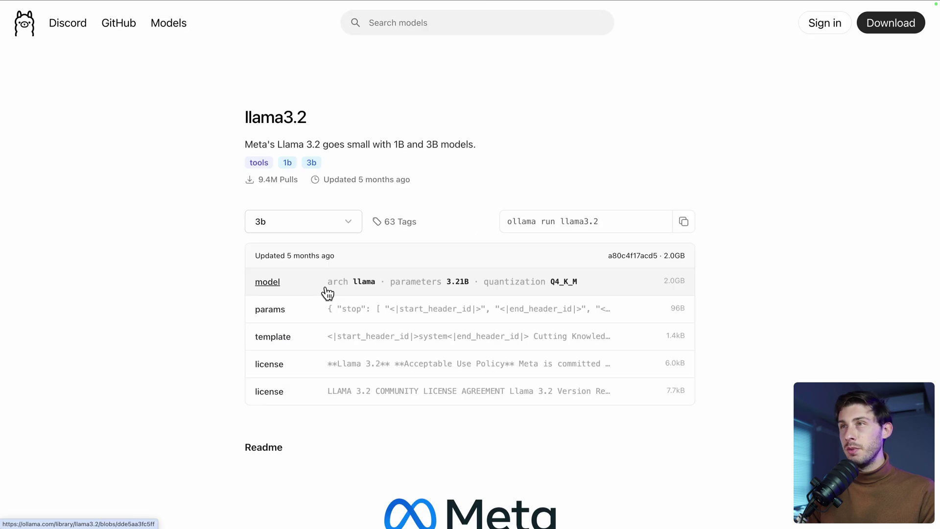
{"action": "left_click", "coordinate": [256, 229]}
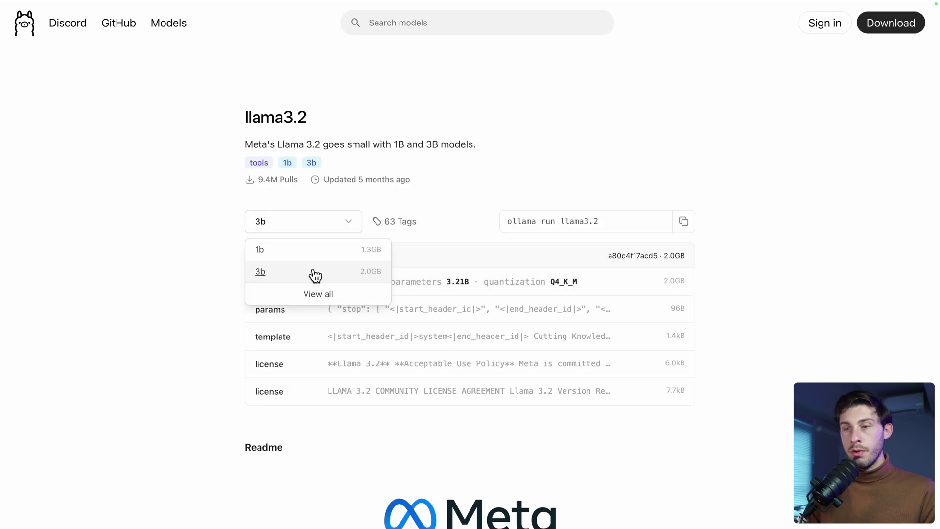
{"action": "left_click", "coordinate": [331, 274]}
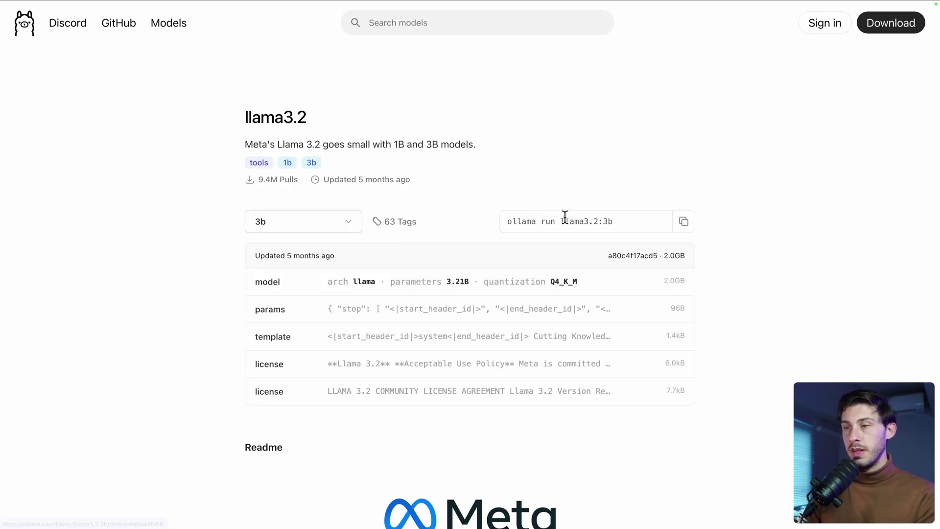
Step: Pull llama3.2:3b in Manage Models, then close the dialog and reload the Models list
{"action": "left_click_drag", "start_coordinate": [560, 220], "coordinate": [627, 220]}
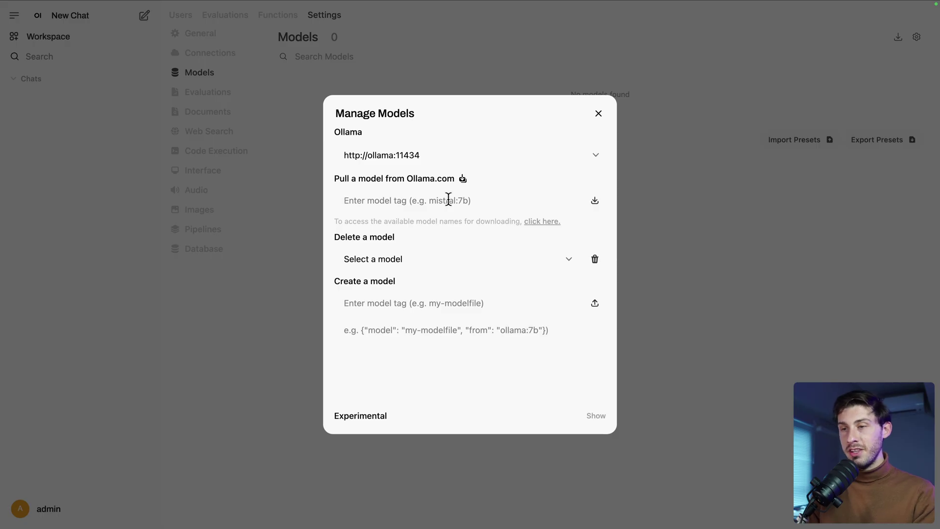
{"action": "type", "text": "llama3.2:3b"}
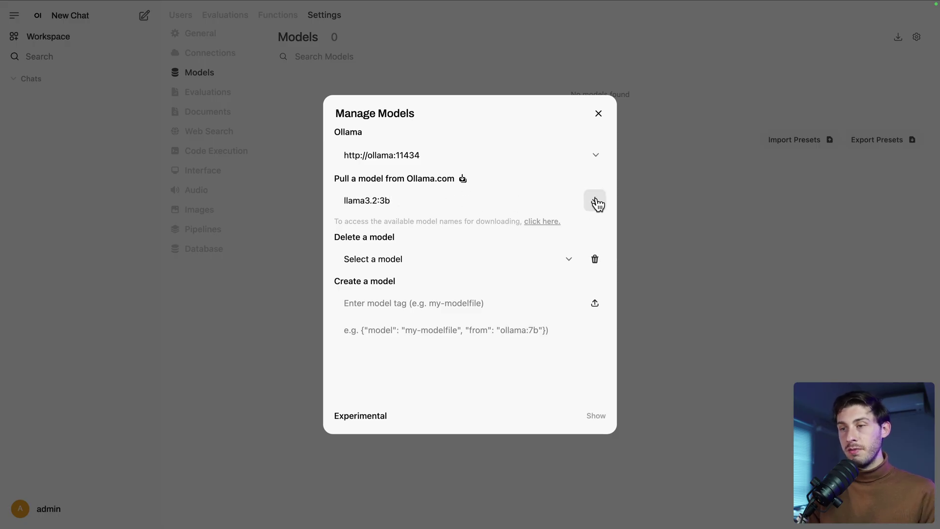
{"action": "left_click", "coordinate": [594, 201]}
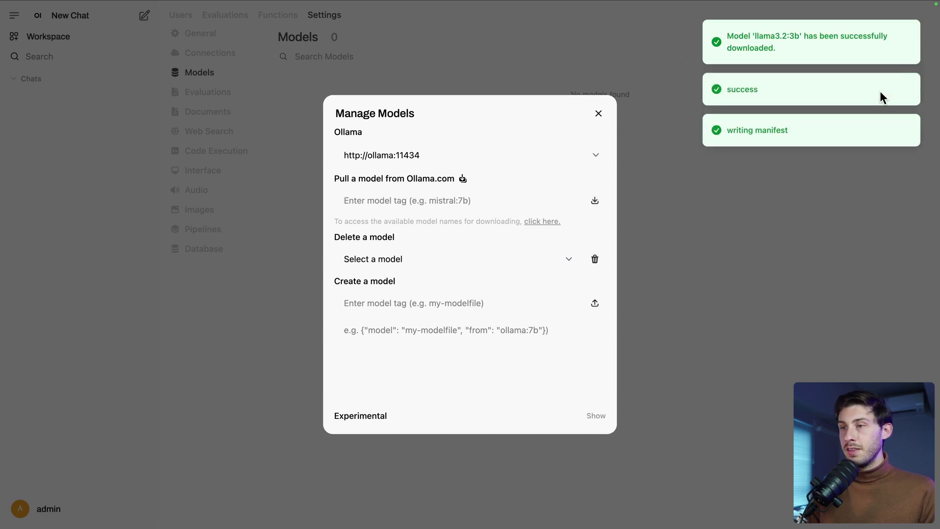
{"action": "left_click", "coordinate": [598, 112]}
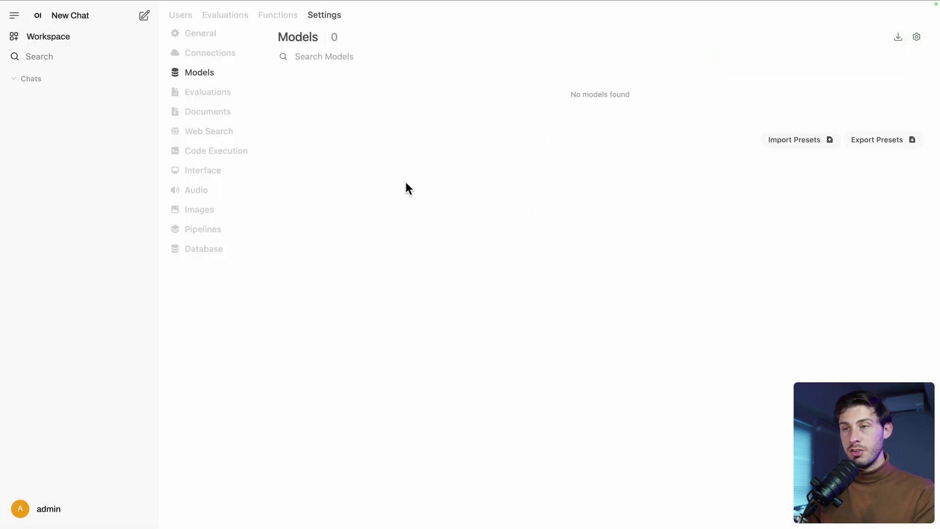
{"action": "key", "text": "super+r"}
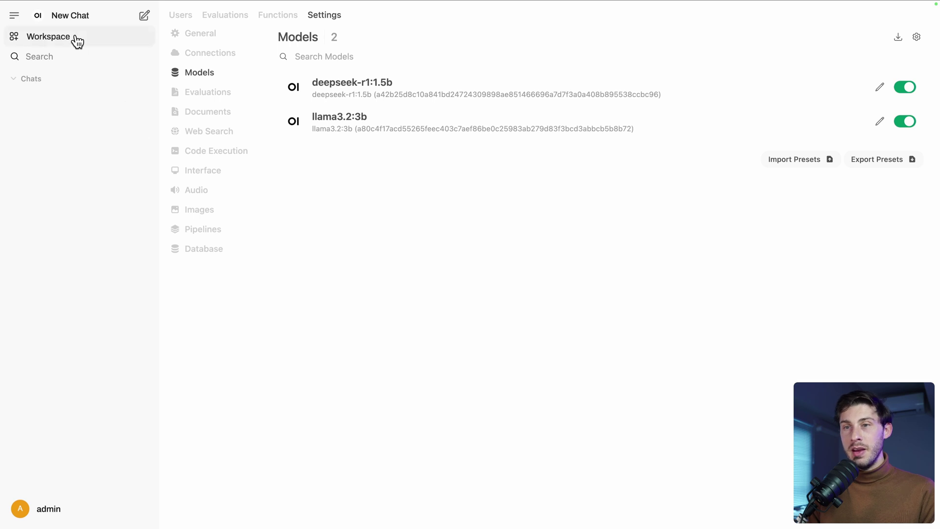
Step: In a new deepseek-r1:1.5b chat, send the 'Give me ideas' kids' art prompt
{"action": "left_click", "coordinate": [64, 20]}
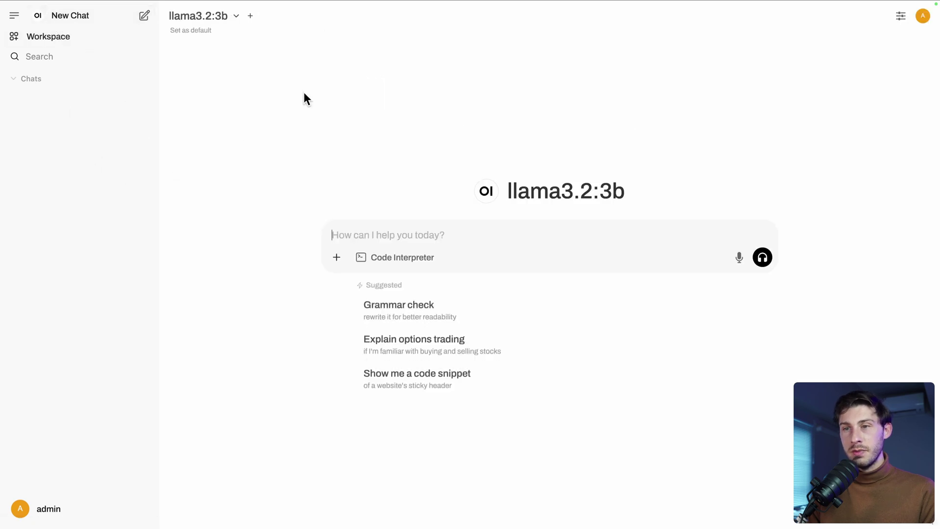
{"action": "left_click", "coordinate": [207, 19]}
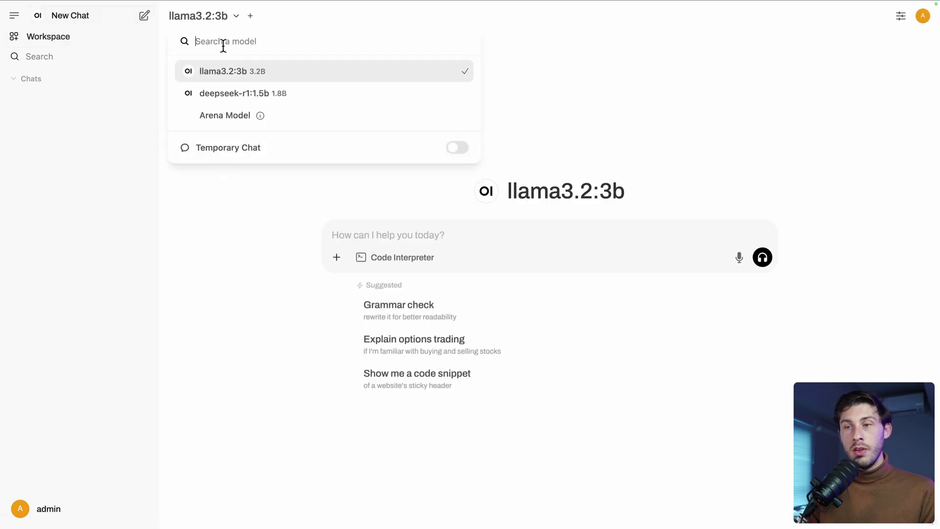
{"action": "left_click", "coordinate": [326, 93]}
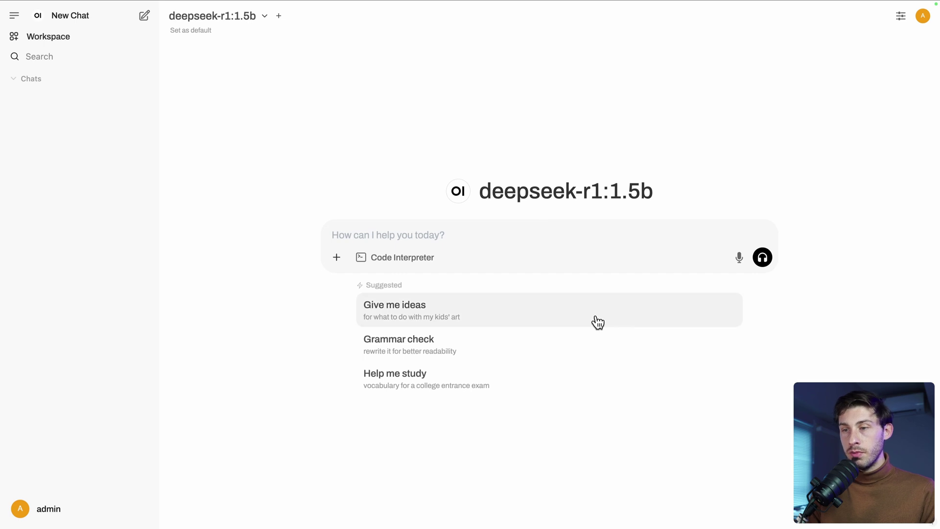
{"action": "left_click", "coordinate": [397, 324]}
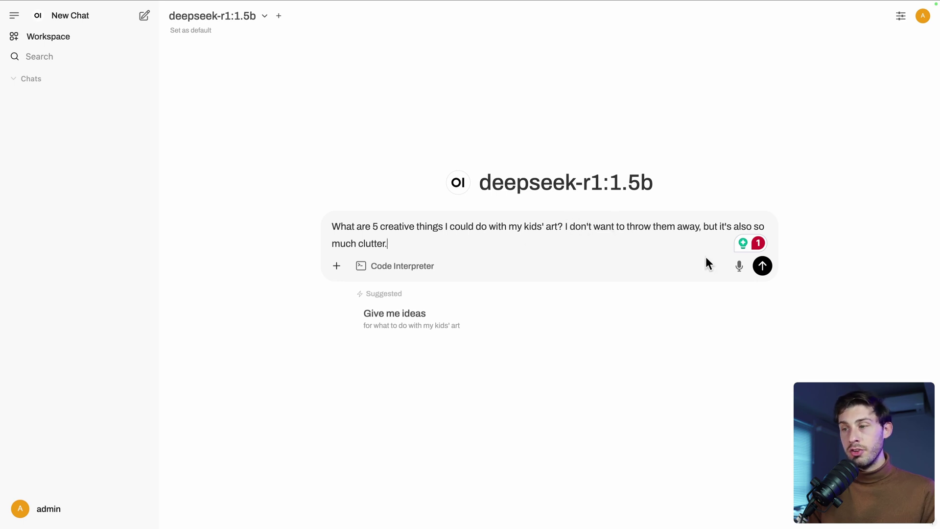
{"action": "left_click", "coordinate": [764, 267]}
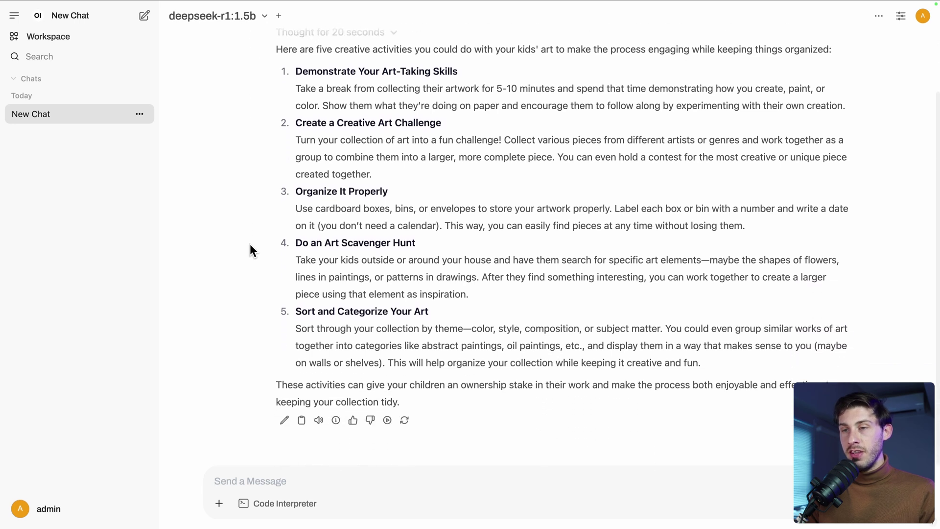
{"action": "scroll", "coordinate": [250, 250], "scroll_direction": "up", "scroll_amount": 3}
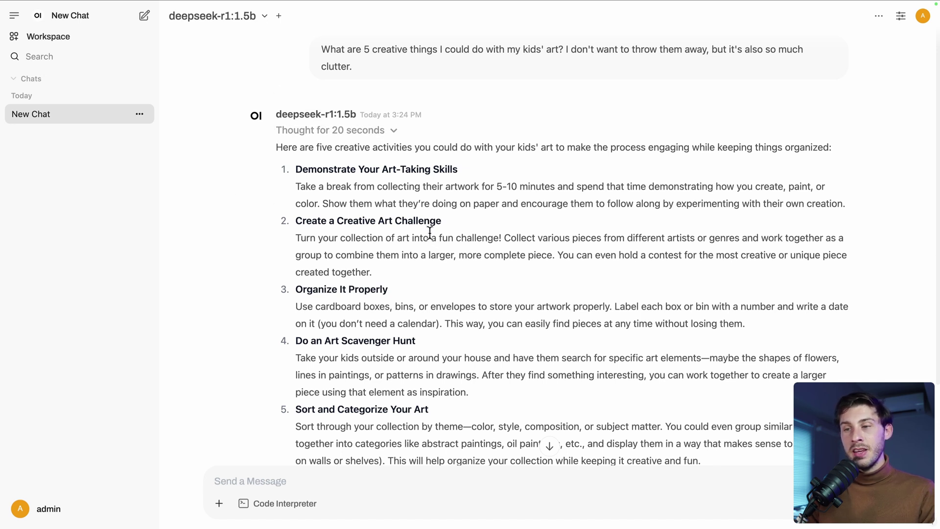
{"action": "scroll", "coordinate": [566, 321], "scroll_direction": "down", "scroll_amount": 3}
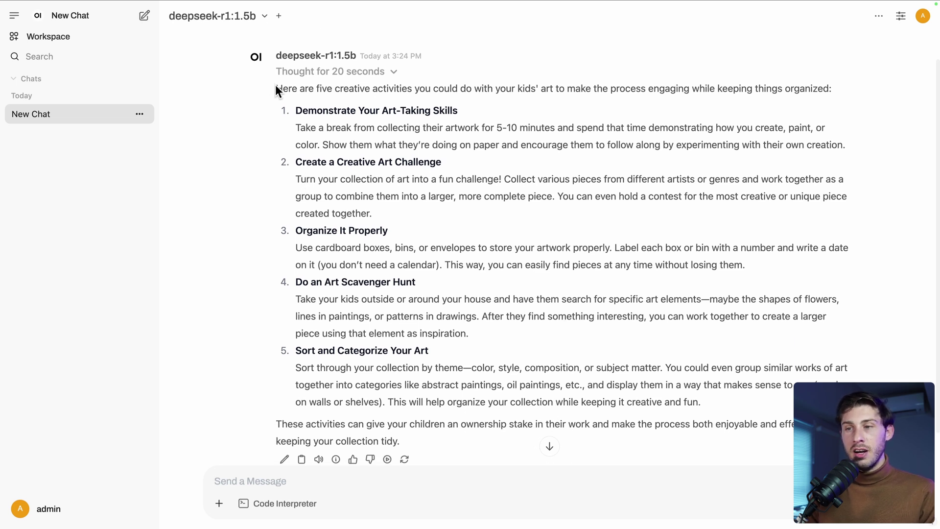
{"action": "left_click_drag", "start_coordinate": [275, 87], "coordinate": [544, 89]}
{"action": "left_click", "coordinate": [525, 110]}
{"action": "left_click_drag", "start_coordinate": [458, 111], "coordinate": [296, 107]}
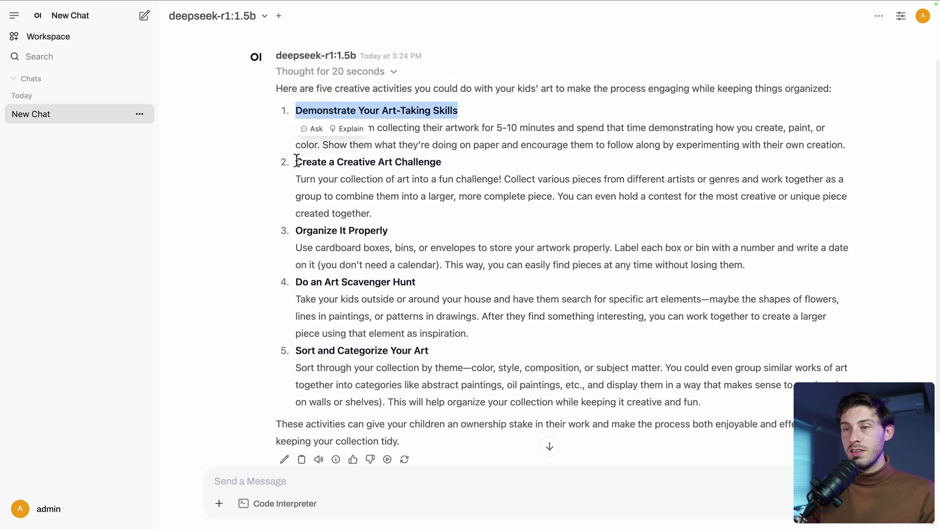
{"action": "left_click_drag", "start_coordinate": [296, 160], "coordinate": [451, 157]}
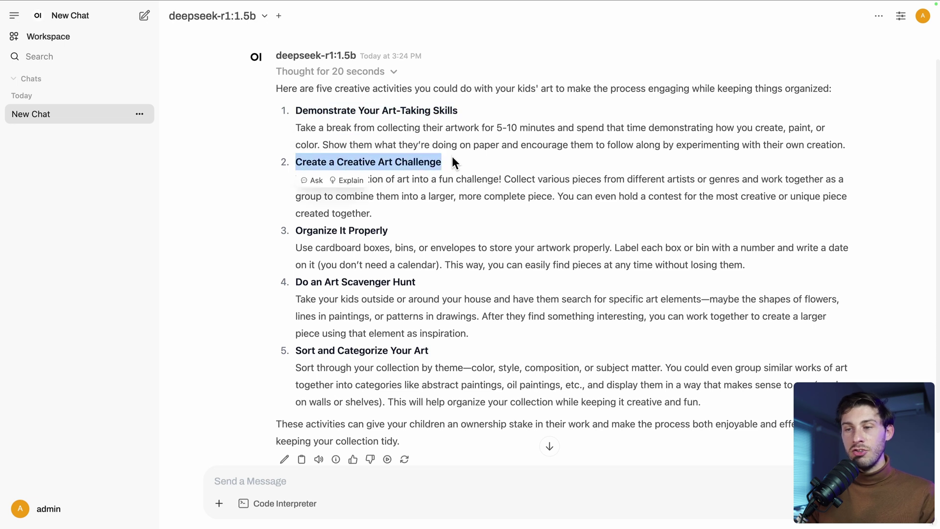
{"action": "left_click", "coordinate": [452, 157]}
{"action": "scroll", "coordinate": [474, 158], "scroll_direction": "up", "scroll_amount": 1}
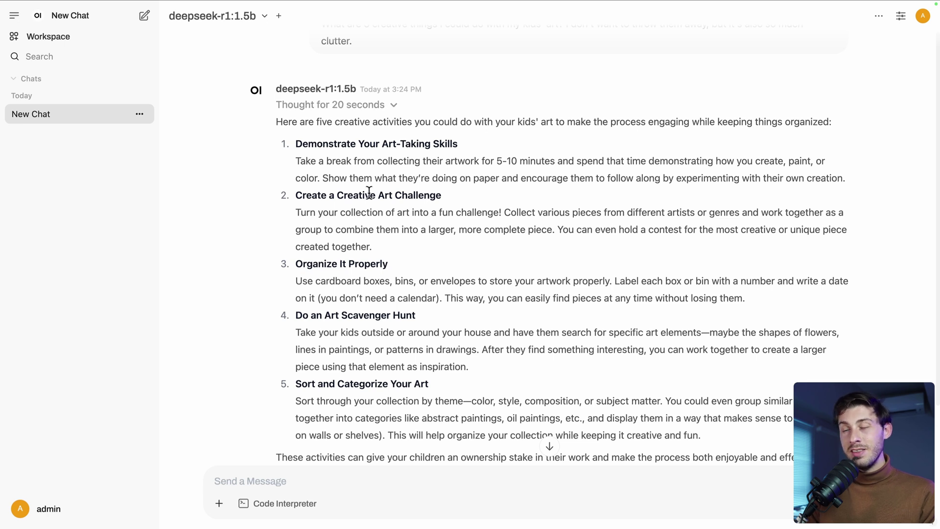
{"action": "scroll", "coordinate": [369, 192], "scroll_direction": "down", "scroll_amount": 1}
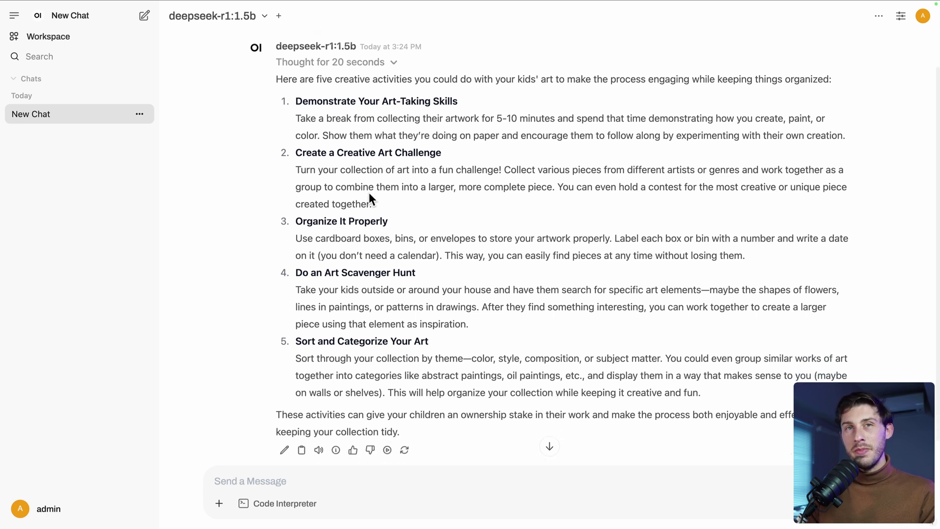
{"action": "scroll", "coordinate": [368, 192], "scroll_direction": "up", "scroll_amount": 1}
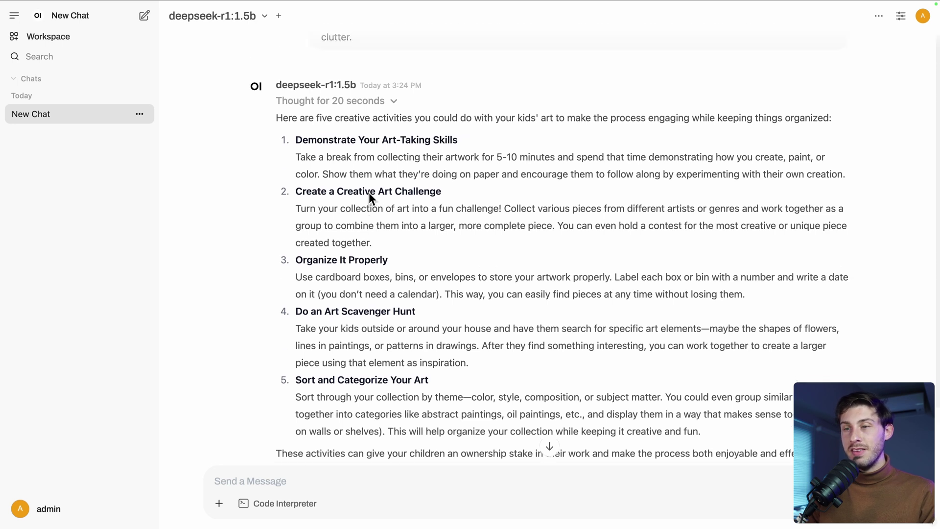
{"action": "left_click_drag", "start_coordinate": [275, 122], "coordinate": [500, 258]}
{"action": "left_click", "coordinate": [501, 259]}
Step: Expand 'Thought for 20 seconds' and scroll through the reasoning to the reply's end
{"action": "left_click", "coordinate": [368, 112]}
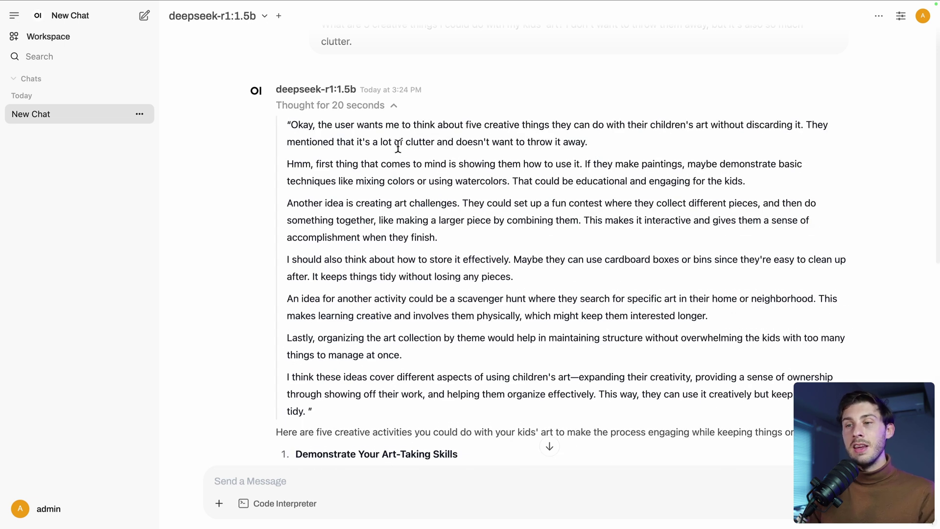
{"action": "scroll", "coordinate": [338, 98], "scroll_direction": "up", "scroll_amount": 1}
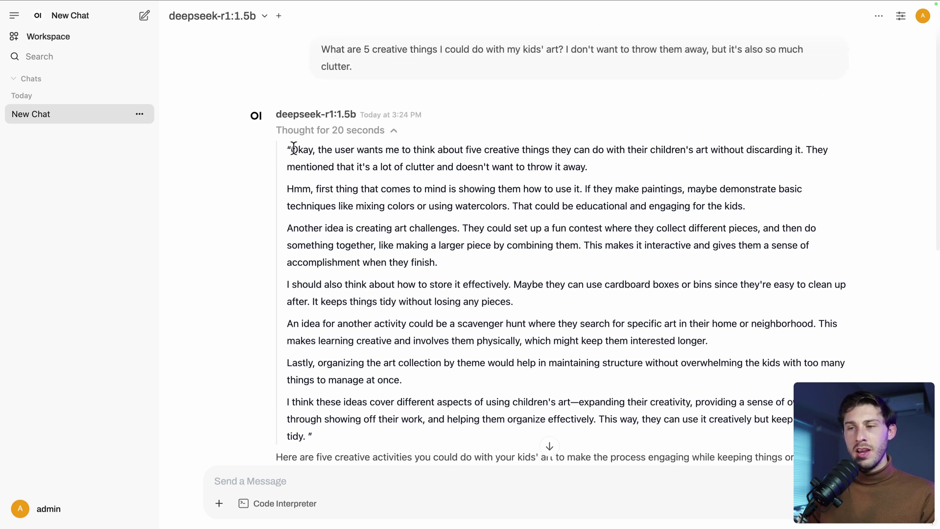
{"action": "left_click_drag", "start_coordinate": [292, 149], "coordinate": [353, 154]}
{"action": "left_click", "coordinate": [570, 154]}
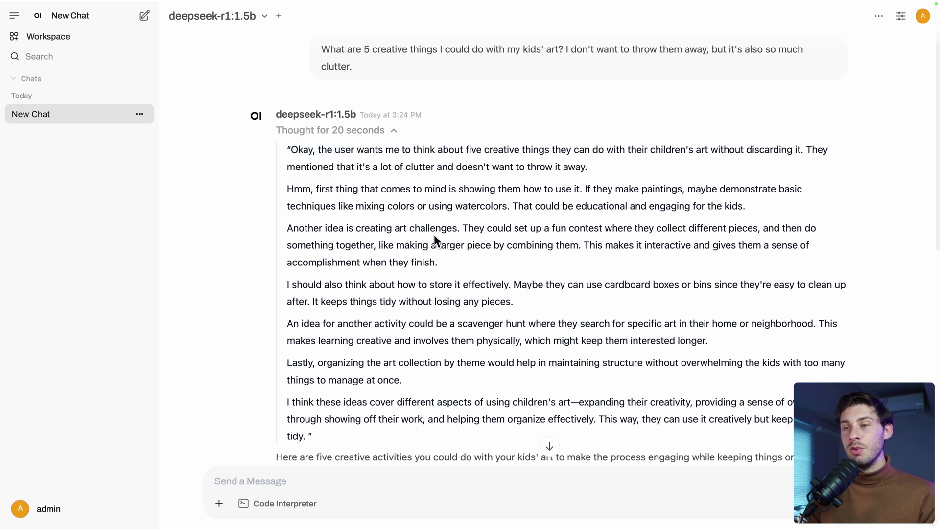
{"action": "scroll", "coordinate": [451, 229], "scroll_direction": "down", "scroll_amount": 2}
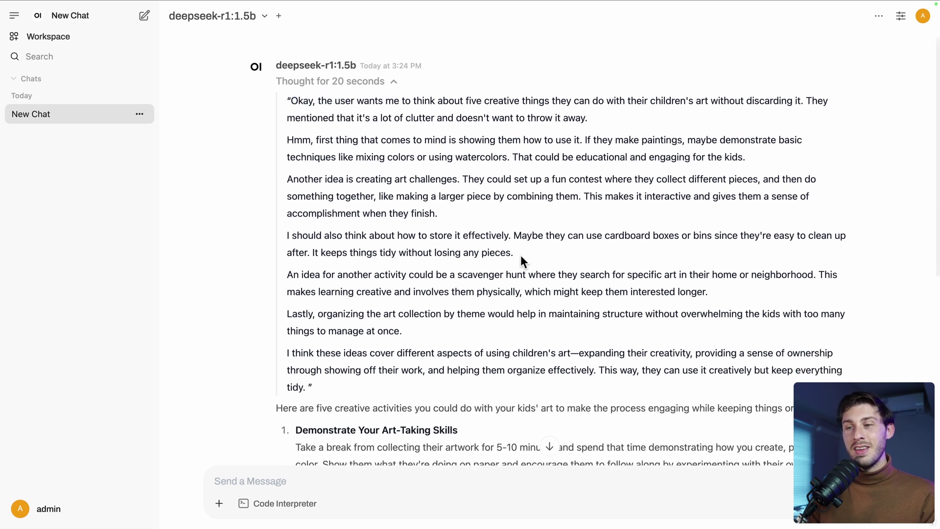
{"action": "scroll", "coordinate": [393, 282], "scroll_direction": "down", "scroll_amount": 1}
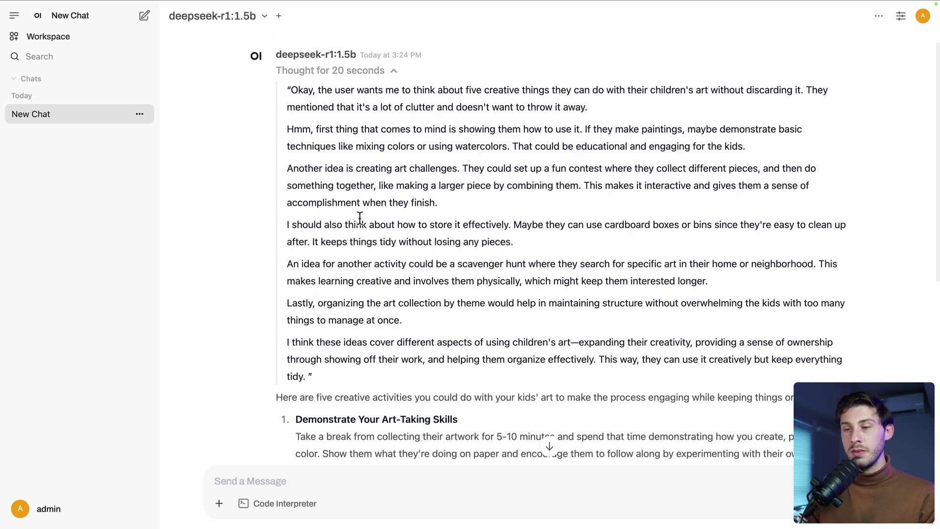
{"action": "scroll", "coordinate": [361, 217], "scroll_direction": "down", "scroll_amount": 2}
{"action": "scroll", "coordinate": [360, 218], "scroll_direction": "down", "scroll_amount": 2}
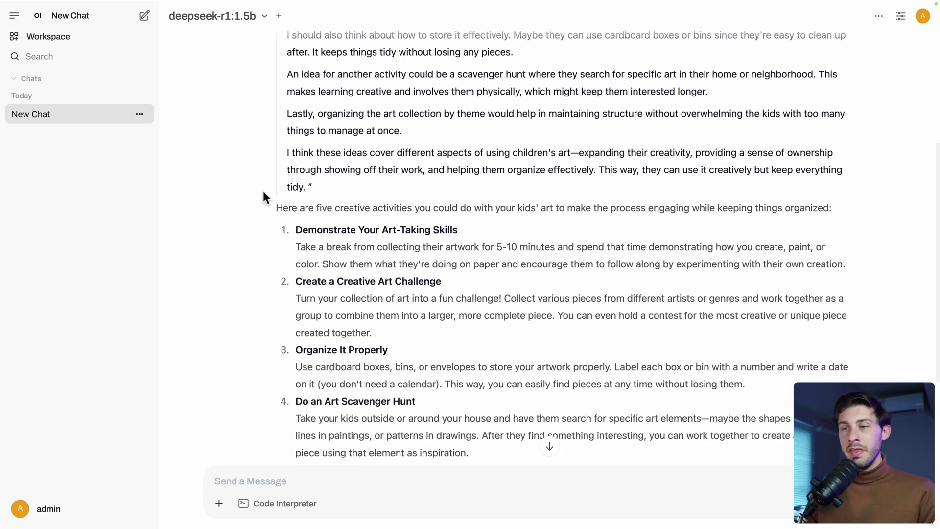
{"action": "scroll", "coordinate": [263, 192], "scroll_direction": "down", "scroll_amount": 3}
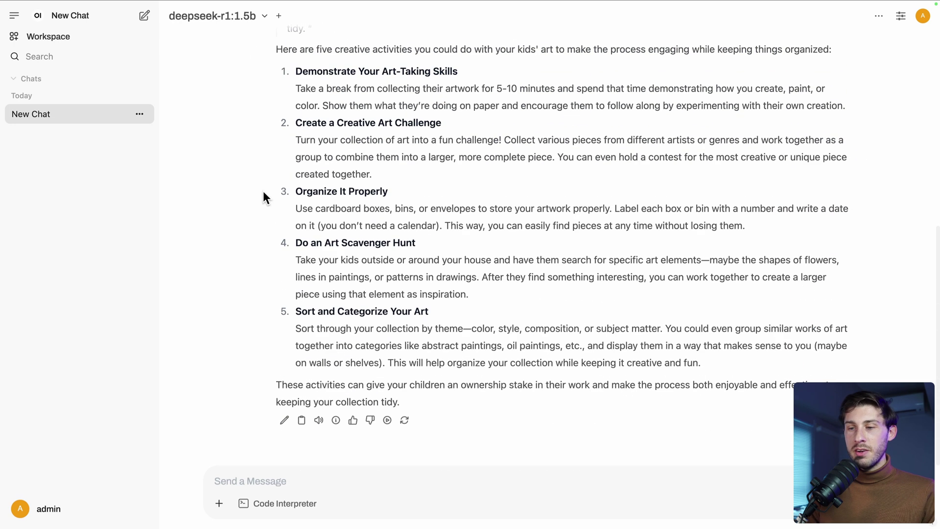
{"action": "left_click", "coordinate": [284, 419]}
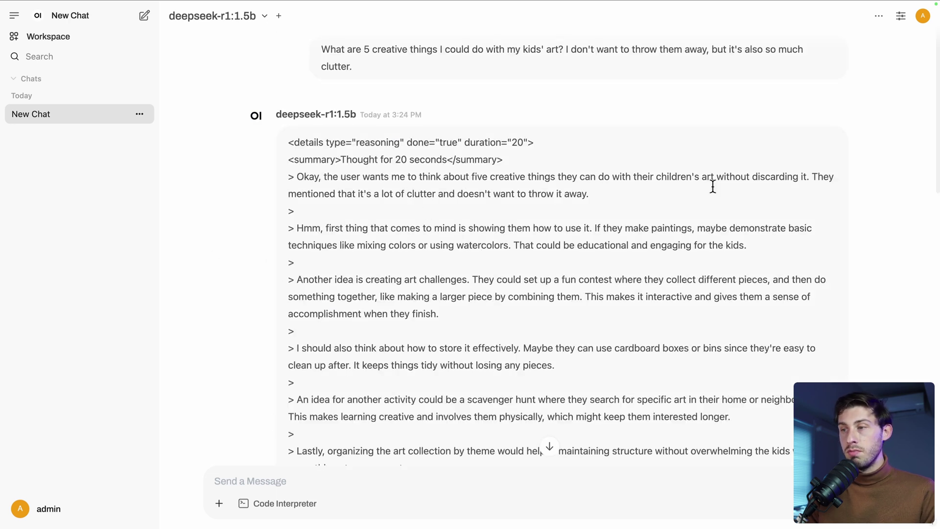
{"action": "scroll", "coordinate": [712, 187], "scroll_direction": "down", "scroll_amount": 9}
{"action": "scroll", "coordinate": [713, 186], "scroll_direction": "down", "scroll_amount": 4}
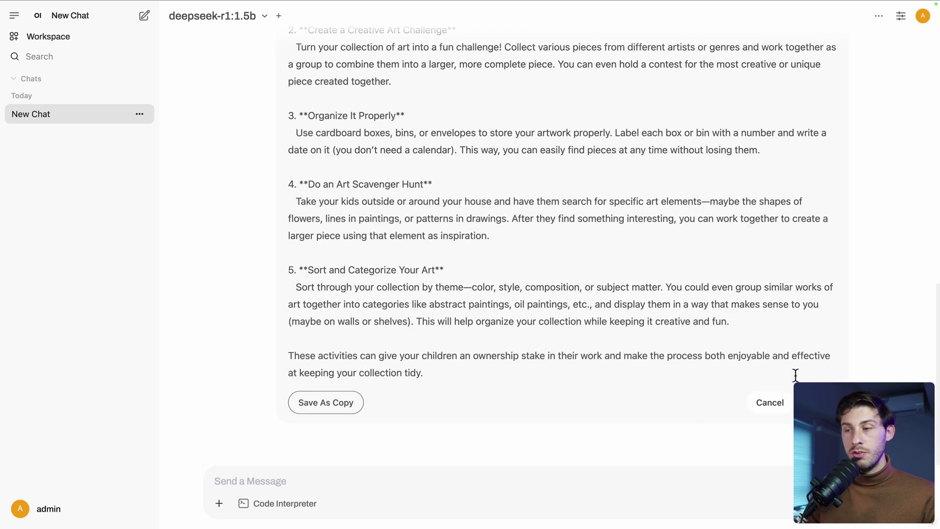
{"action": "left_click", "coordinate": [769, 401]}
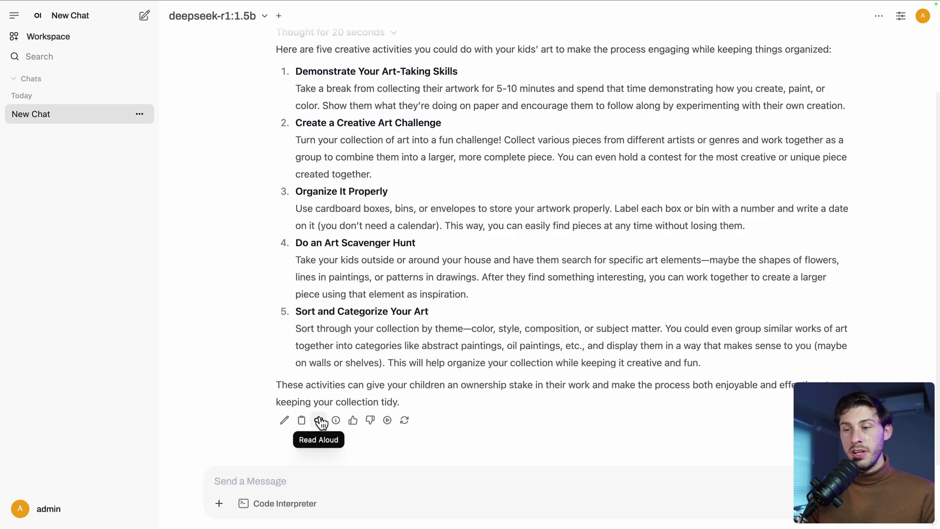
{"action": "mouse_move", "coordinate": [337, 421]}
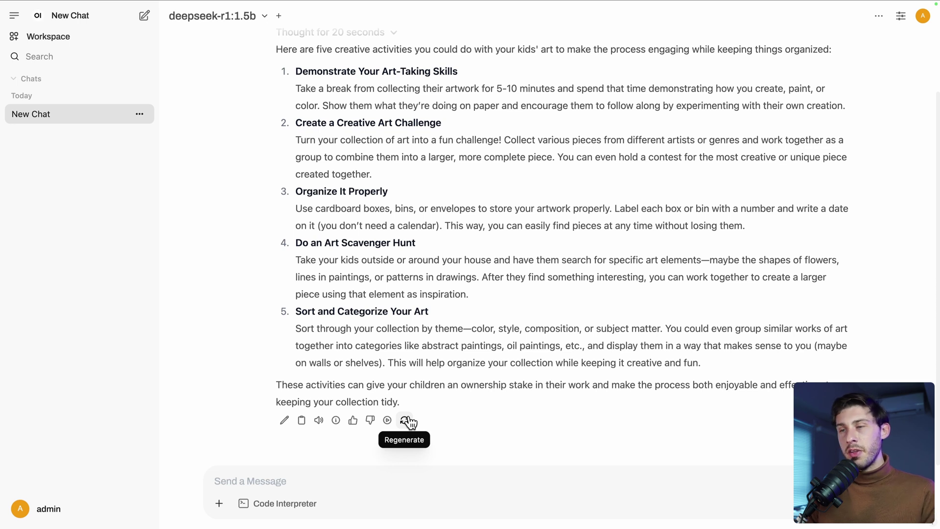
{"action": "scroll", "coordinate": [409, 421], "scroll_direction": "up", "scroll_amount": 3}
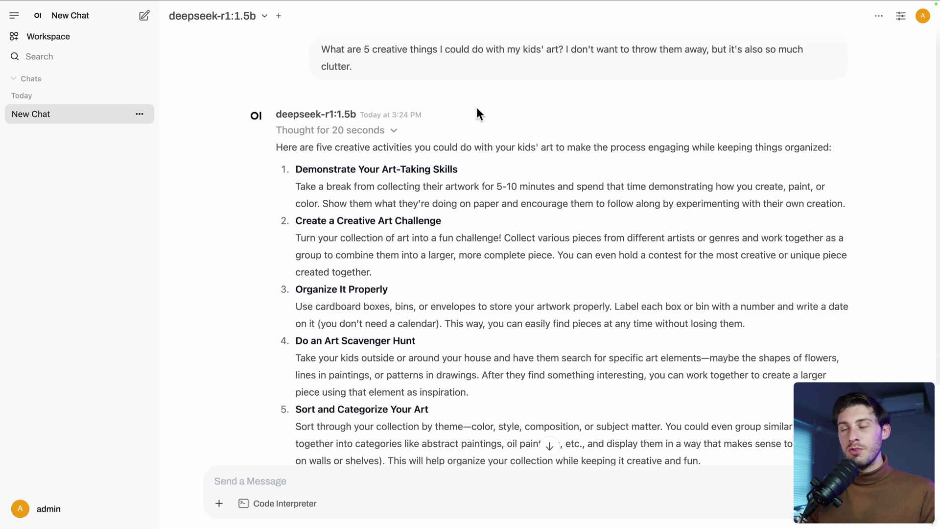
Step: Start a new llama3.2:3b chat and fill in the Overcome procrastination suggested prompt
{"action": "left_click", "coordinate": [216, 19]}
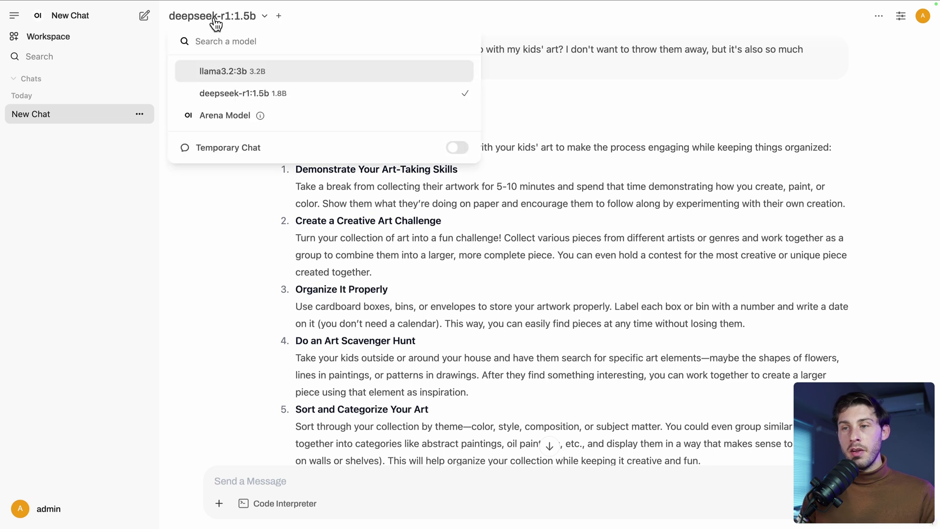
{"action": "left_click", "coordinate": [289, 68]}
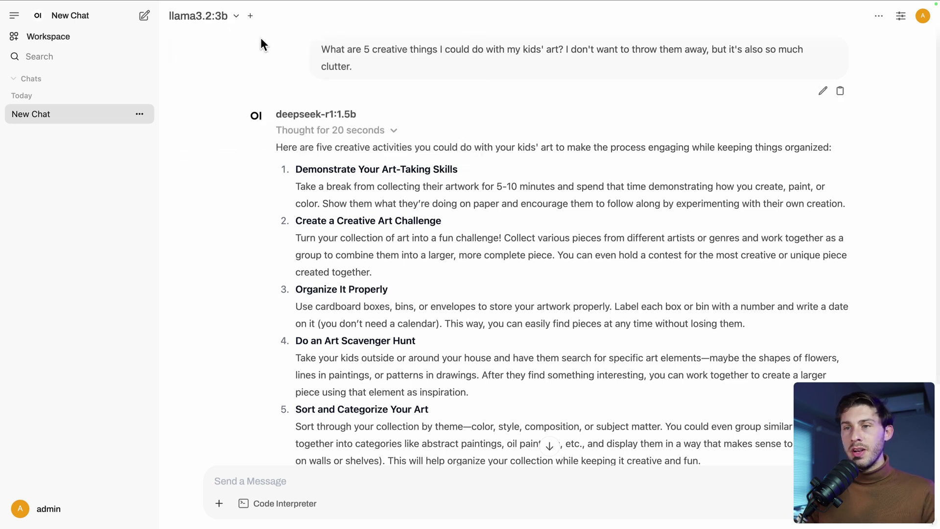
{"action": "left_click", "coordinate": [145, 17]}
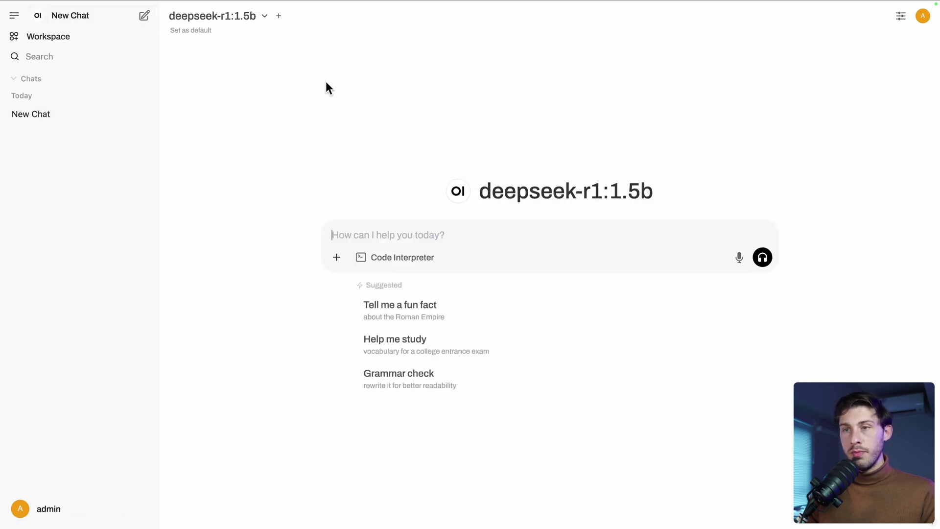
{"action": "left_click", "coordinate": [227, 18]}
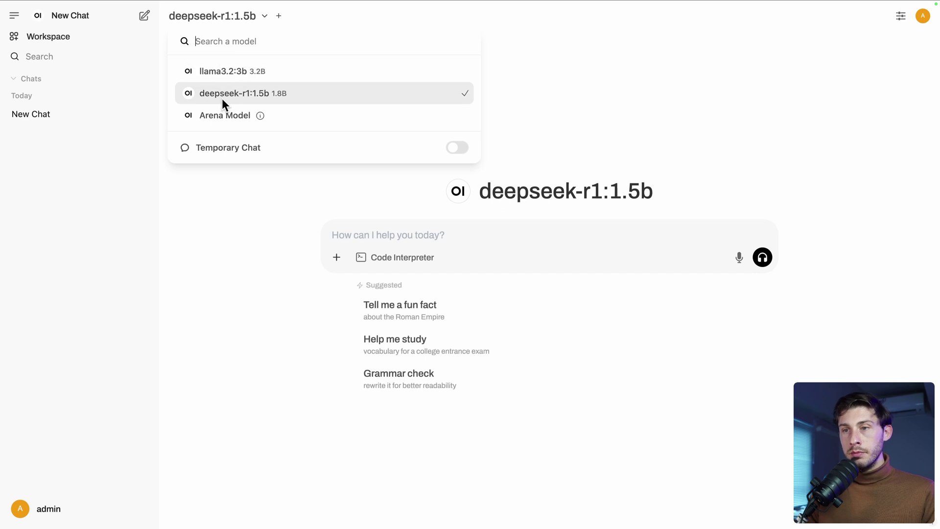
{"action": "left_click", "coordinate": [221, 74]}
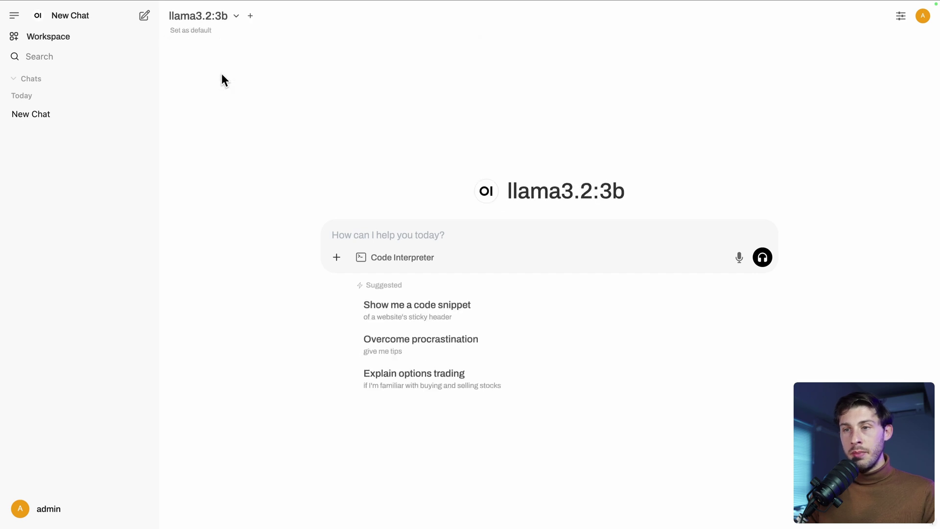
{"action": "left_click", "coordinate": [415, 346]}
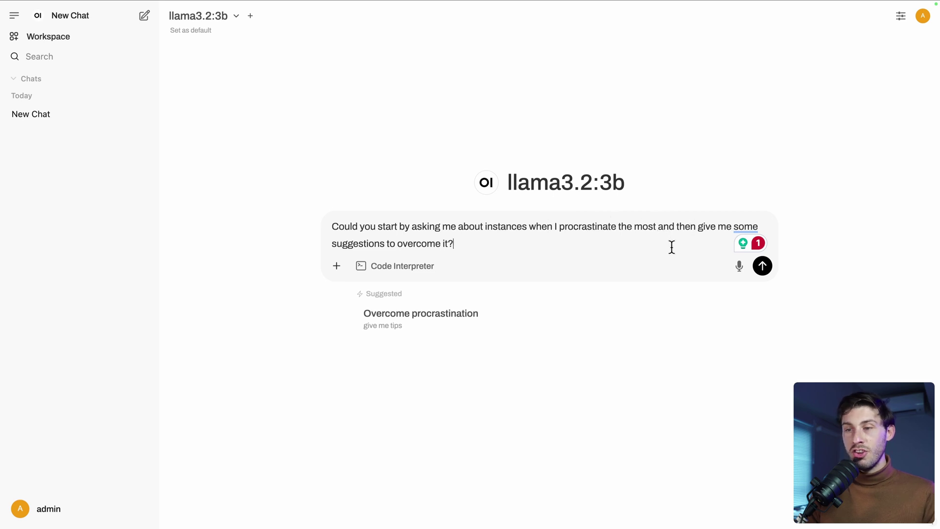
Step: Send the procrastination prompt to llama3.2:3b and review its four clarifying questions
{"action": "left_click", "coordinate": [763, 267]}
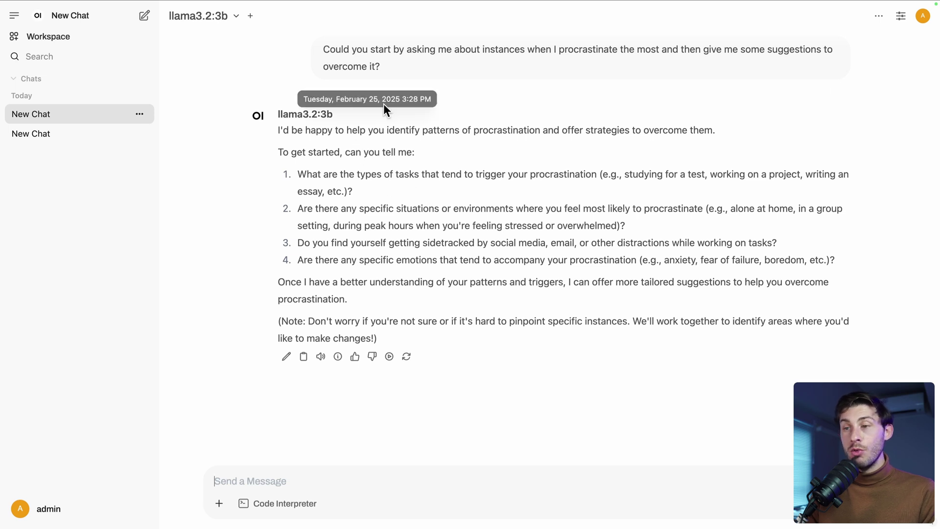
{"action": "left_click_drag", "start_coordinate": [321, 48], "coordinate": [426, 60]}
{"action": "left_click", "coordinate": [426, 60]}
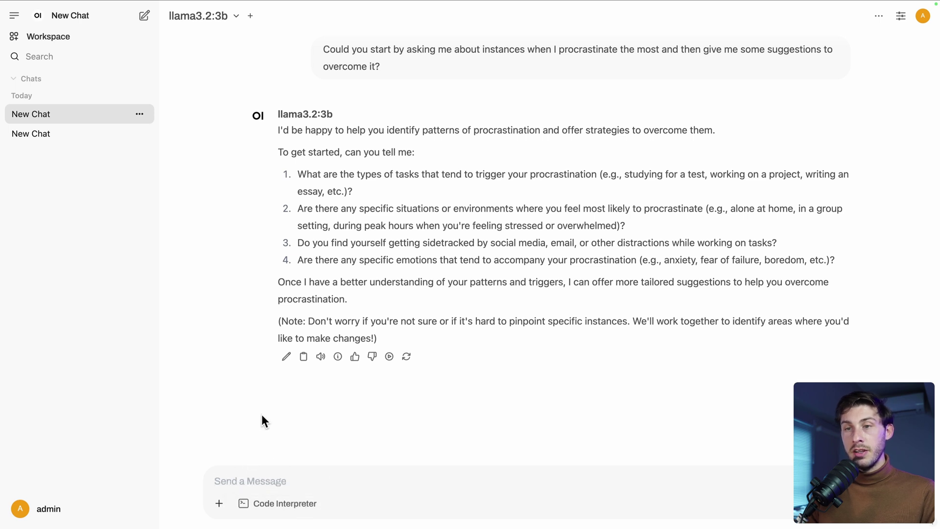
Step: Turn on code execution and type a ```js fence with a for (let i = 0; i < 10; i++) loop
{"action": "left_click", "coordinate": [263, 509]}
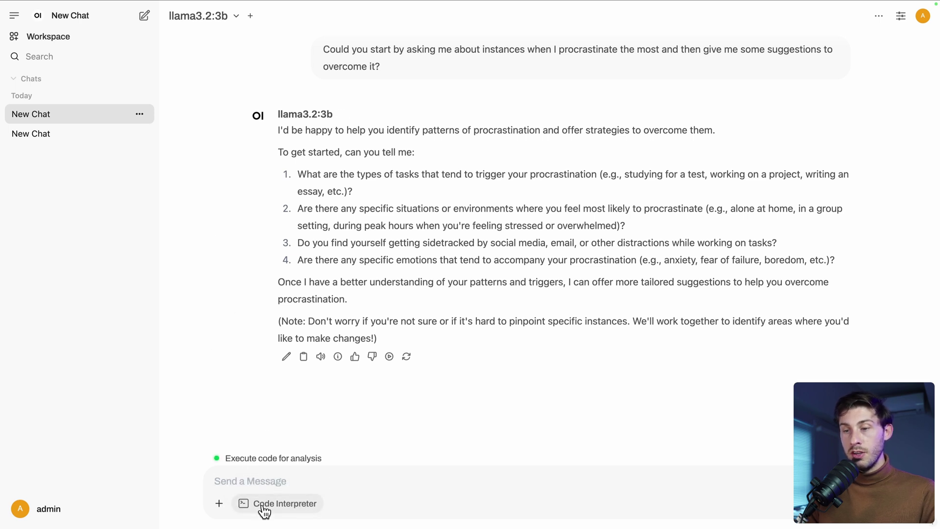
{"action": "left_click", "coordinate": [269, 476]}
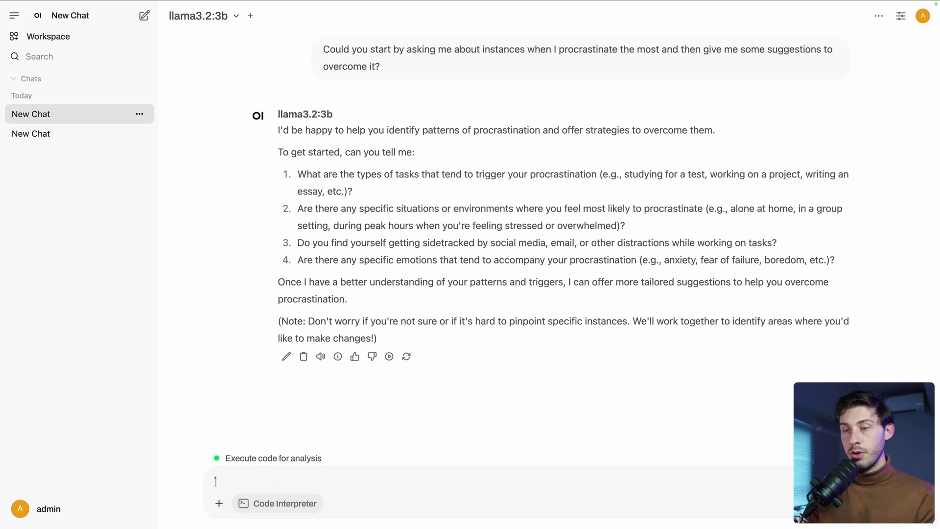
{"action": "type", "text": "`"}
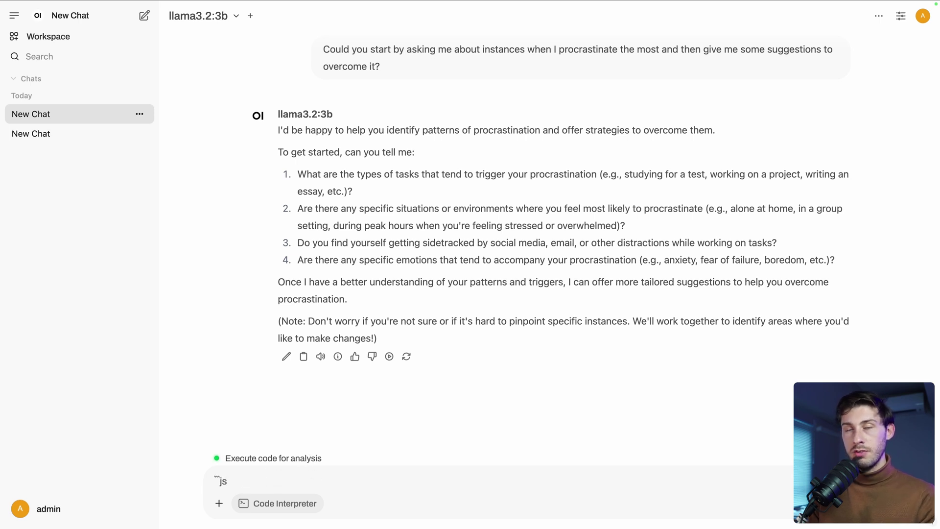
{"action": "type", "text": "`js"}
{"action": "key", "text": "shift+Return"}
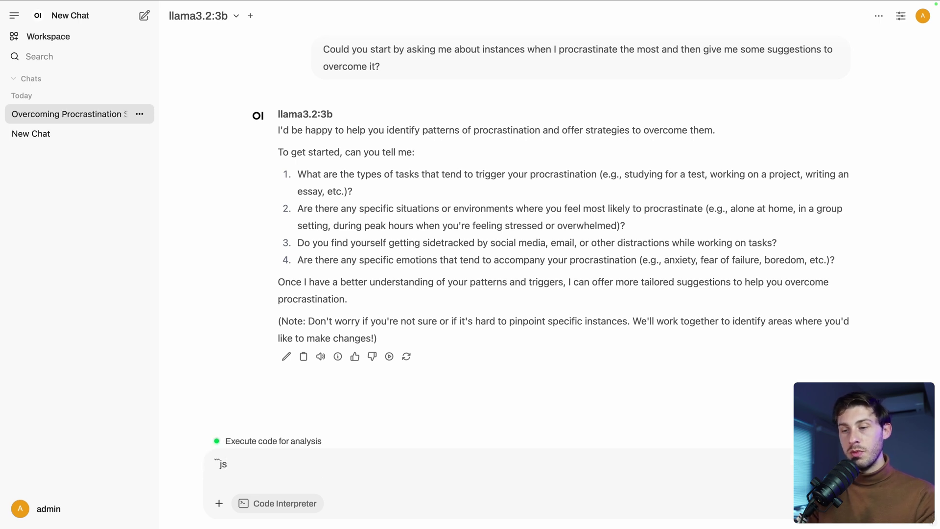
{"action": "type", "text": "for (let"}
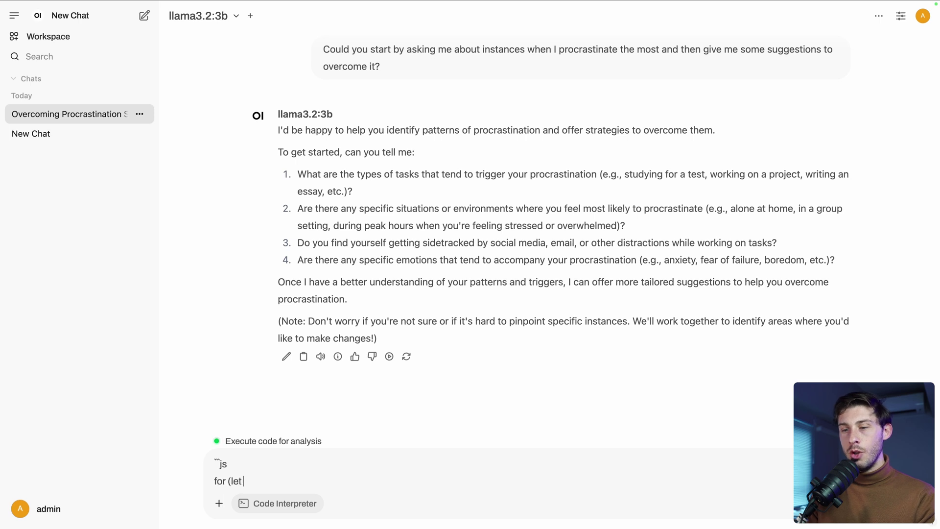
{"action": "type", "text": " i = 0; i < 10; i++) {"}
{"action": "key", "text": "shift+Return"}
{"action": "key", "text": "shift+Return"}
{"action": "type", "text": "}"}
Step: Add console.log('NBR #' + i); inside the loop, close the fence, and send the code
{"action": "key", "text": "Up"}
{"action": "type", "text": "console.log('NB"}
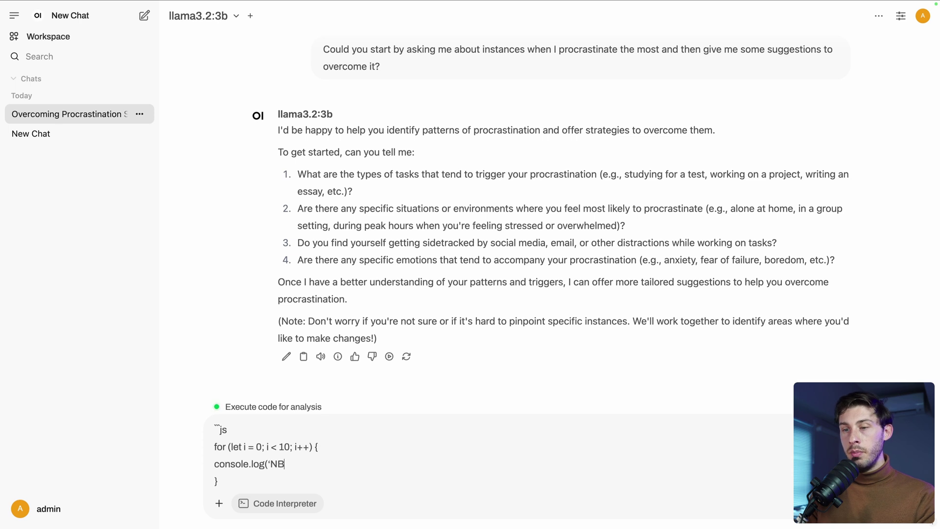
{"action": "type", "text": "R #' + i);"}
{"action": "key", "text": "Down"}
{"action": "key", "text": "shift+Return"}
{"action": "type", "text": "`"}
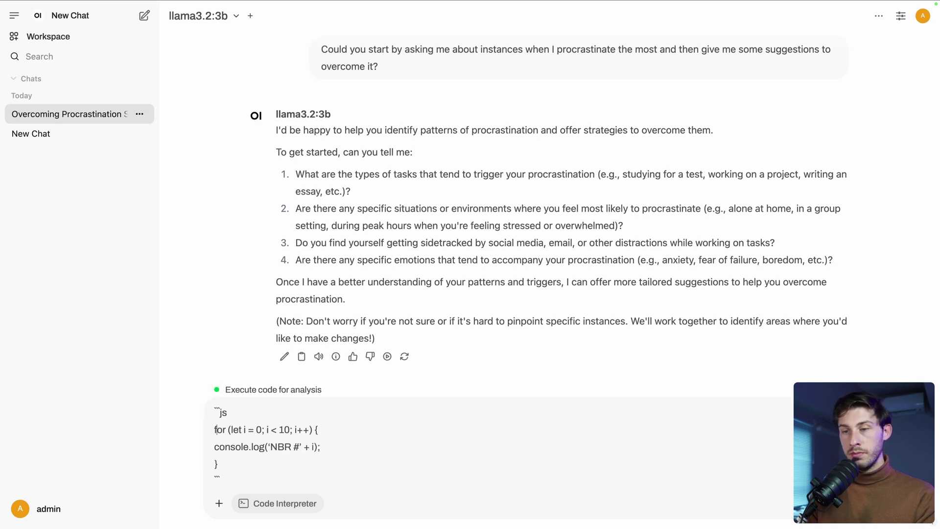
{"action": "key", "text": "Left"}
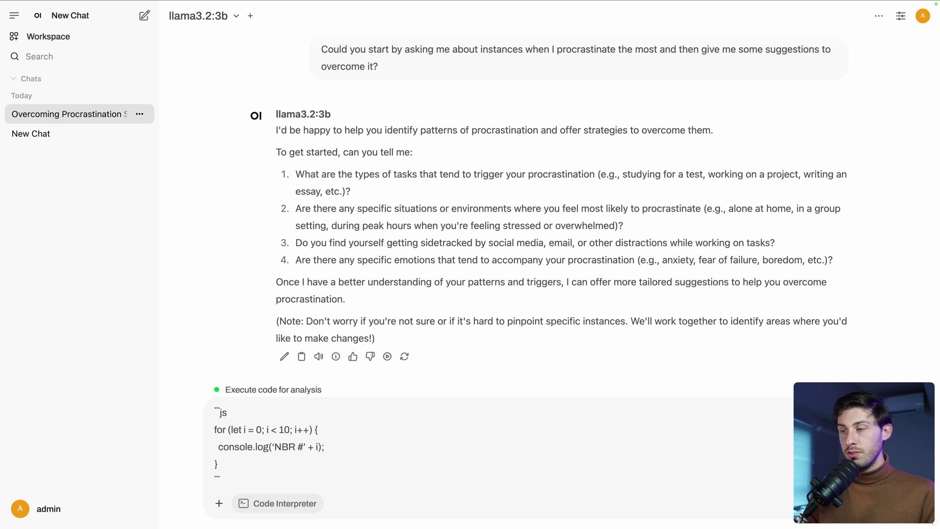
{"action": "key", "text": "Return"}
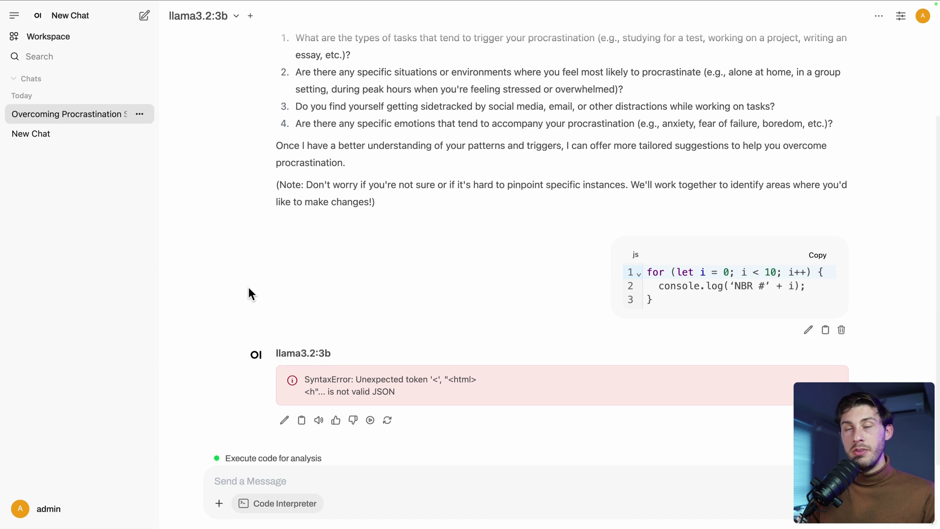
Step: Send the same JavaScript loop code to deepseek-r1:1.5b in a new chat
{"action": "left_click", "coordinate": [148, 22]}
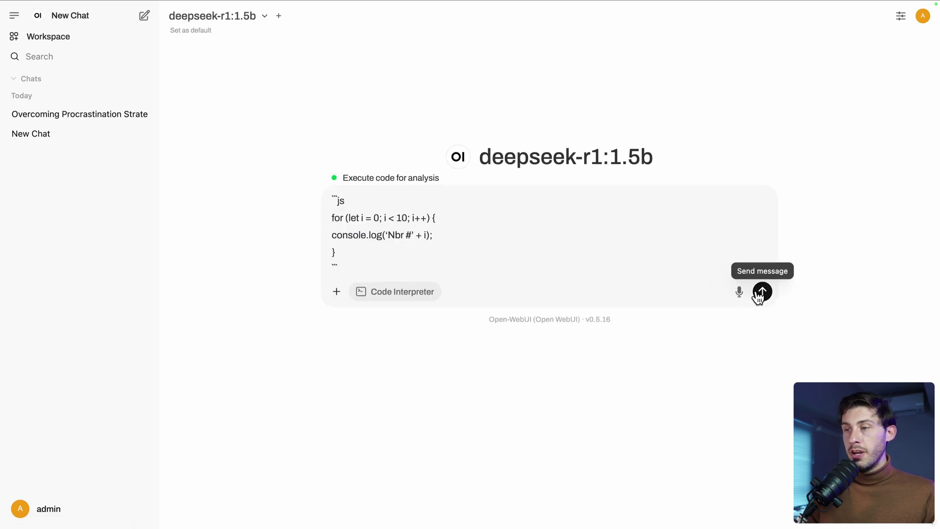
{"action": "left_click", "coordinate": [761, 292]}
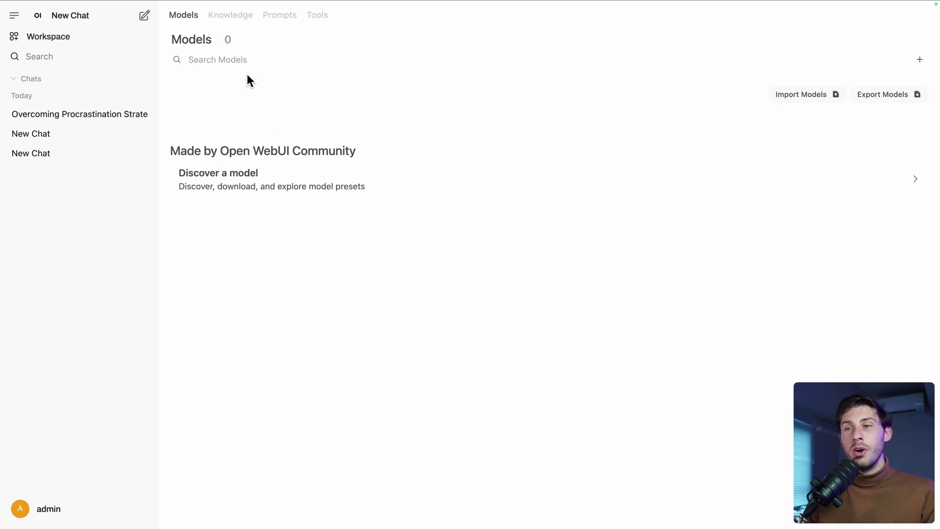
Step: Create the Rules knowledge base described 'Rules for Quality Support', then check its add-content menu
{"action": "left_click", "coordinate": [236, 23]}
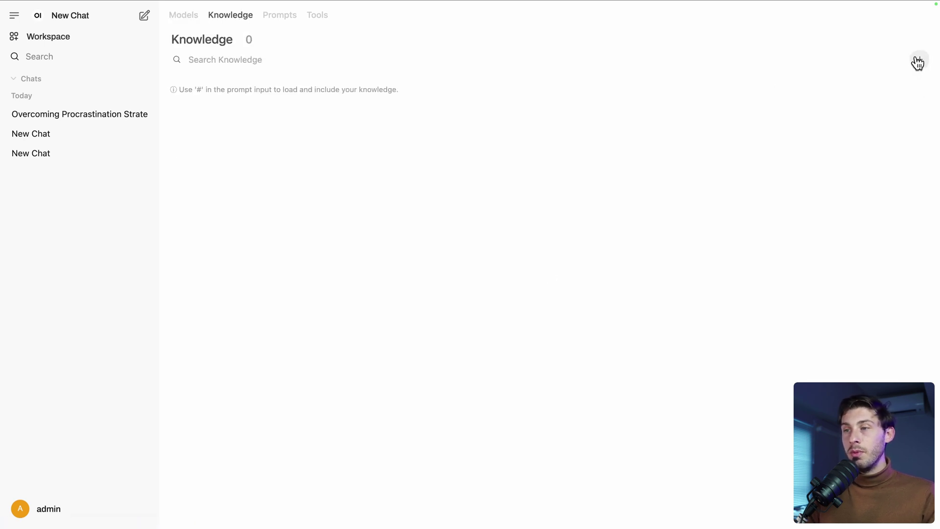
{"action": "left_click", "coordinate": [919, 62]}
{"action": "type", "text": "Rules"}
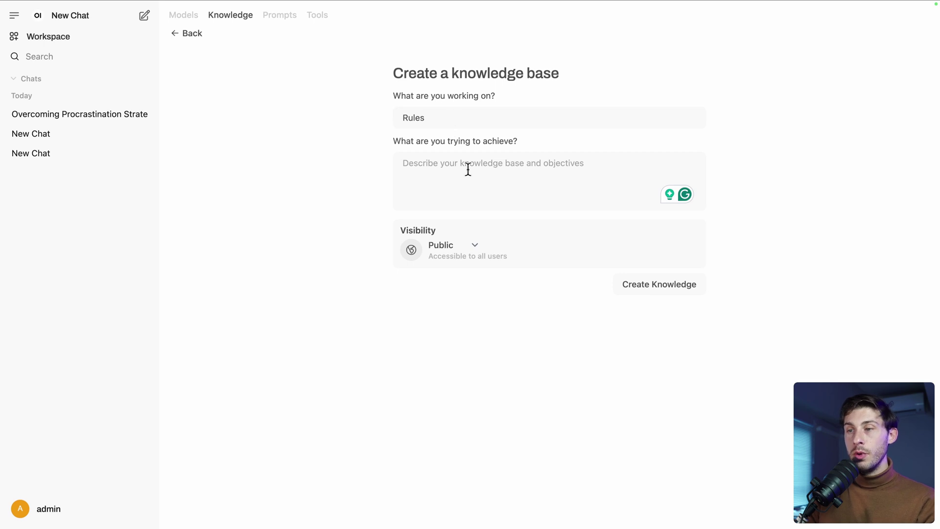
{"action": "type", "text": "R"}
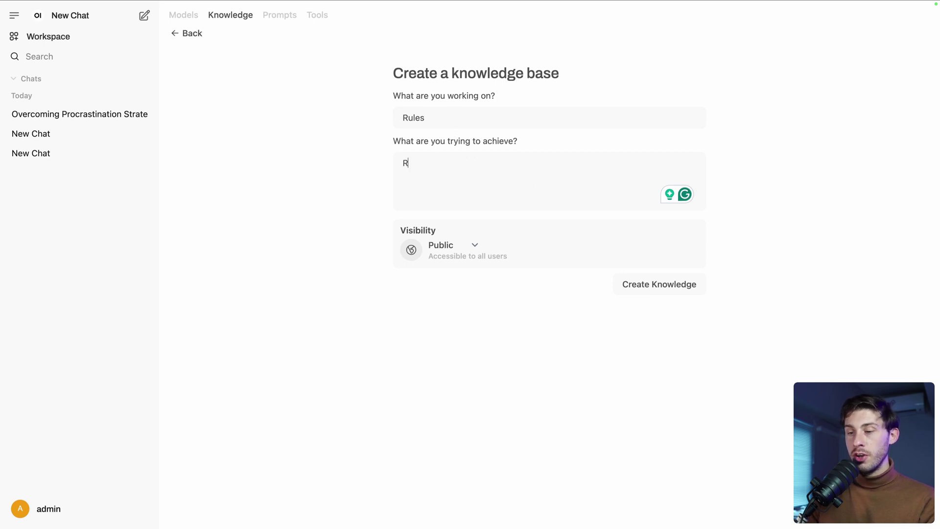
{"action": "type", "text": "ules for Q"}
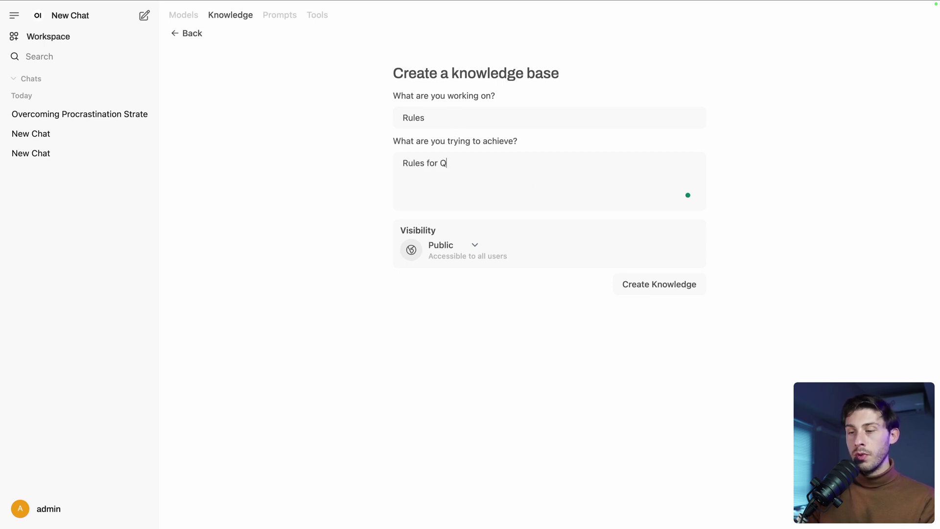
{"action": "type", "text": "uality Support"}
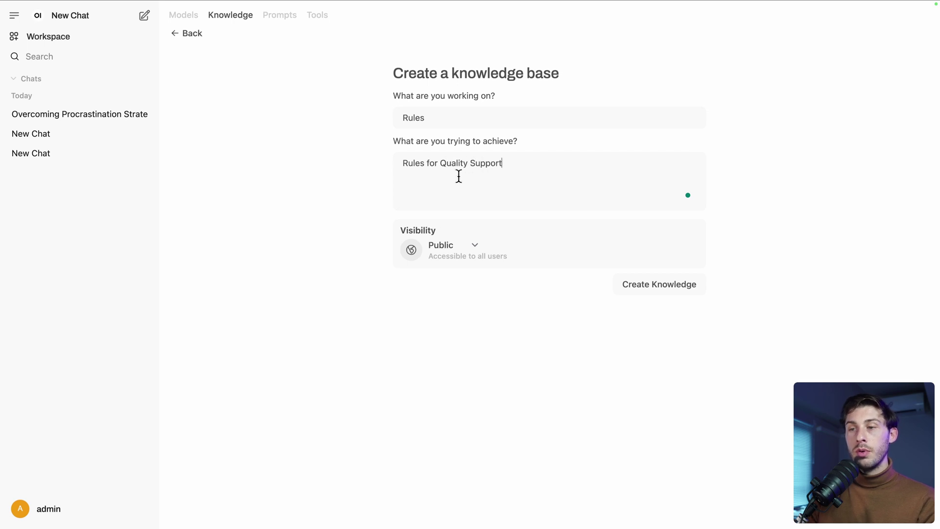
{"action": "left_click", "coordinate": [641, 288]}
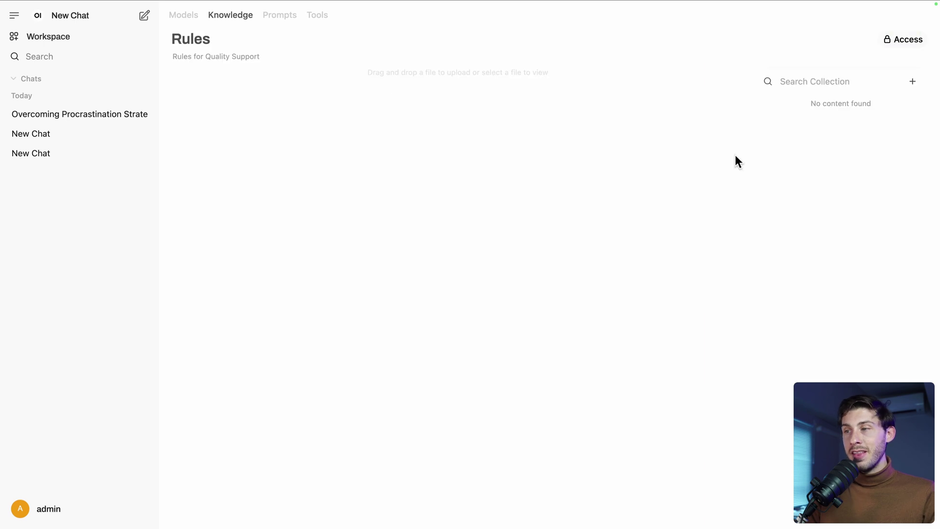
{"action": "left_click", "coordinate": [913, 82]}
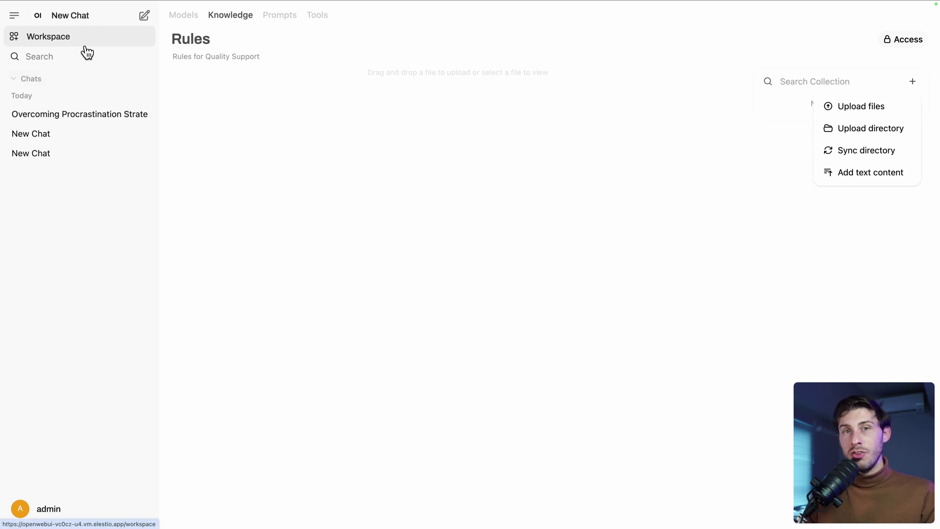
{"action": "left_click", "coordinate": [299, 152]}
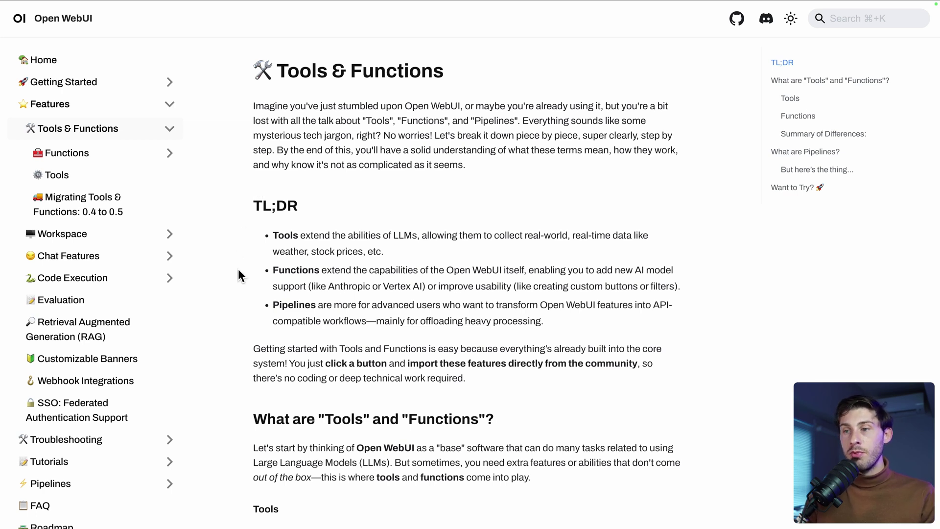
{"action": "scroll", "coordinate": [238, 269], "scroll_direction": "down", "scroll_amount": 3}
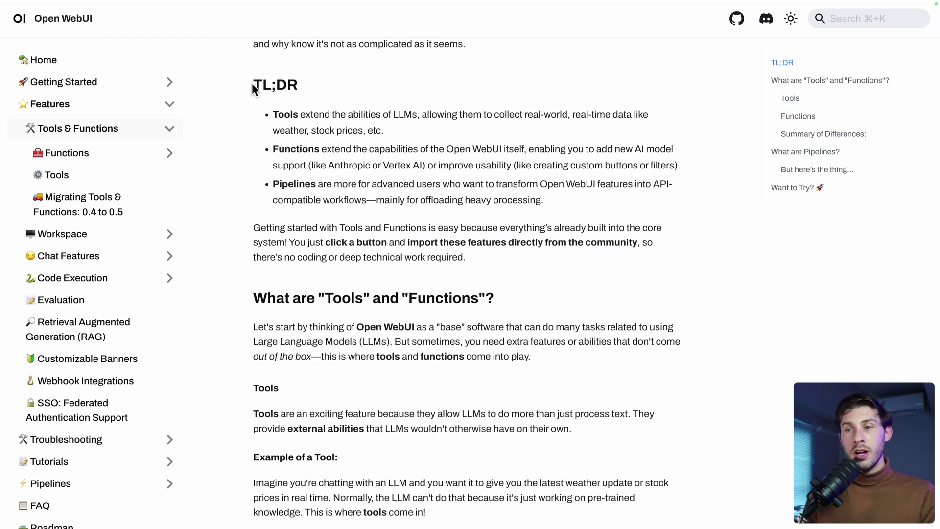
{"action": "left_click_drag", "start_coordinate": [253, 85], "coordinate": [292, 84]}
{"action": "left_click_drag", "start_coordinate": [271, 114], "coordinate": [298, 115]}
{"action": "left_click", "coordinate": [421, 132]}
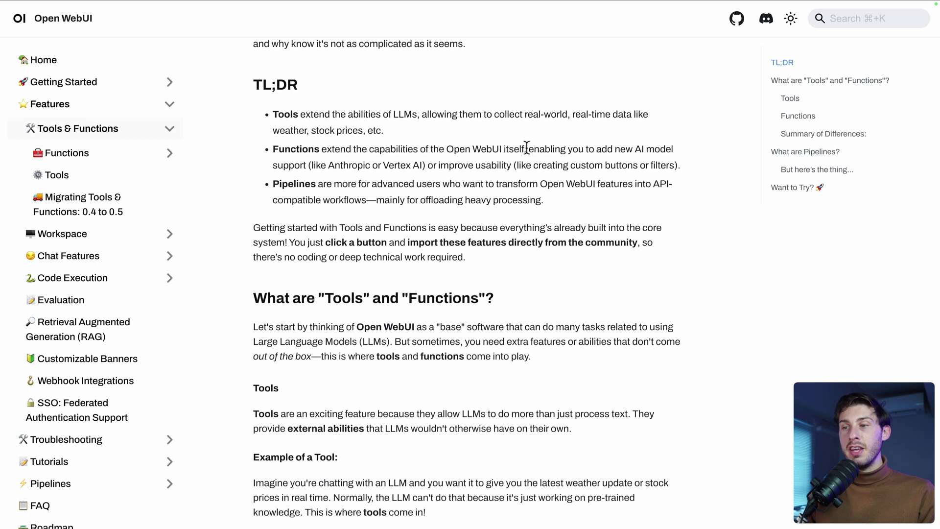
{"action": "left_click_drag", "start_coordinate": [527, 148], "coordinate": [310, 146]}
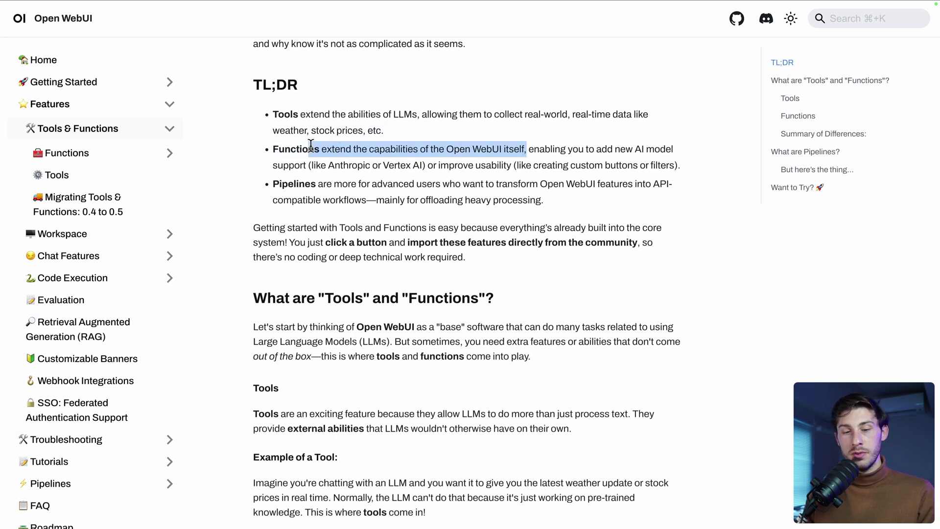
{"action": "left_click", "coordinate": [511, 149]}
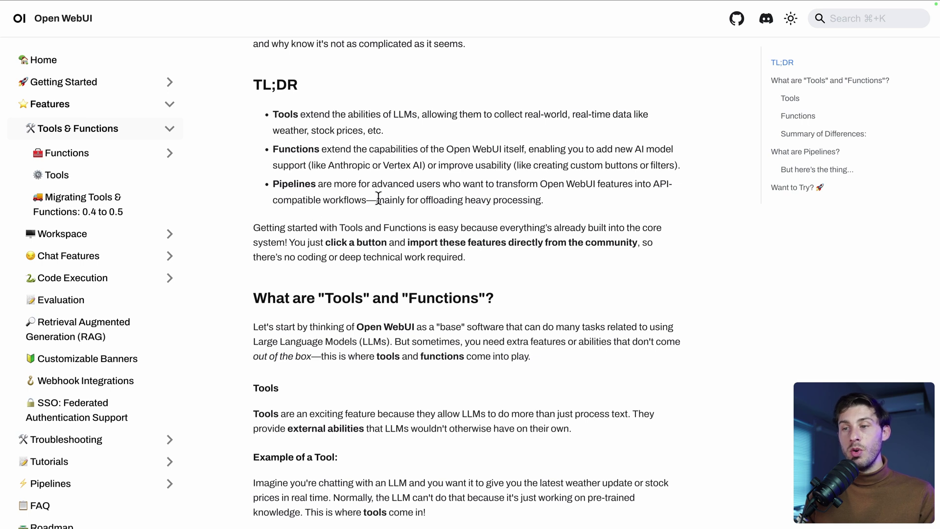
{"action": "left_click_drag", "start_coordinate": [378, 200], "coordinate": [534, 199]}
{"action": "left_click", "coordinate": [554, 200]}
{"action": "scroll", "coordinate": [357, 185], "scroll_direction": "up", "scroll_amount": 2}
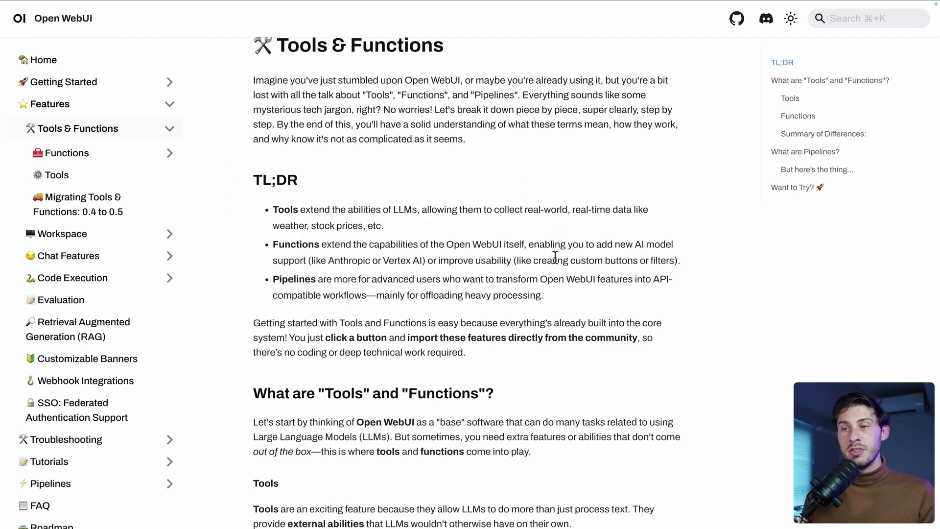
{"action": "scroll", "coordinate": [554, 257], "scroll_direction": "up", "scroll_amount": 1}
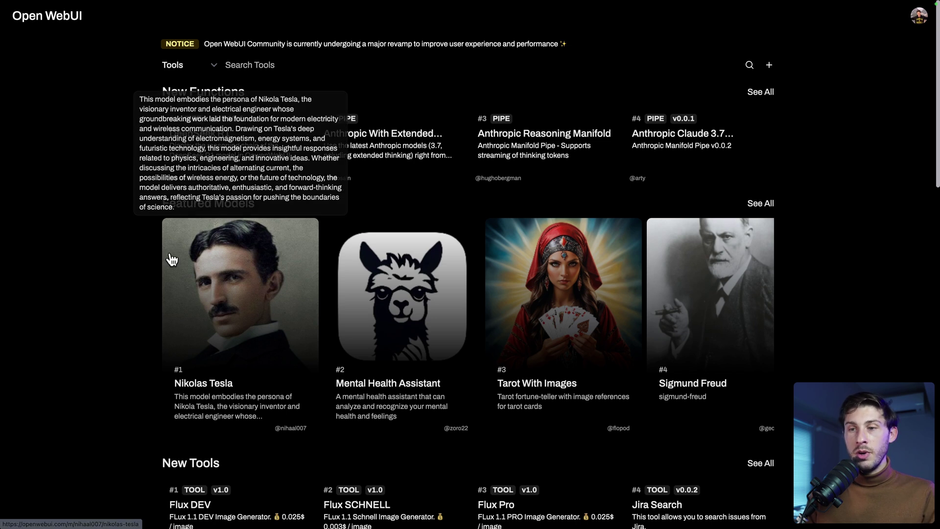
{"action": "scroll", "coordinate": [89, 284], "scroll_direction": "down", "scroll_amount": 1}
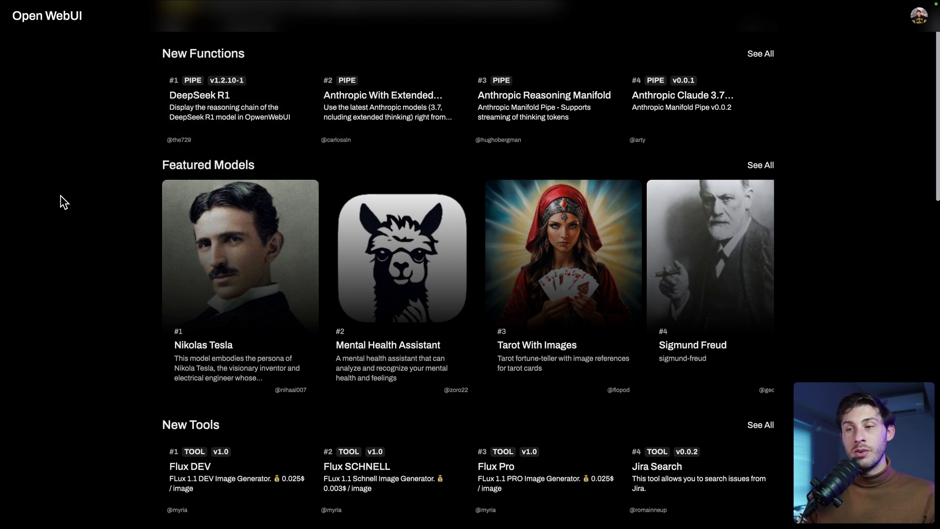
{"action": "scroll", "coordinate": [97, 162], "scroll_direction": "up", "scroll_amount": 1}
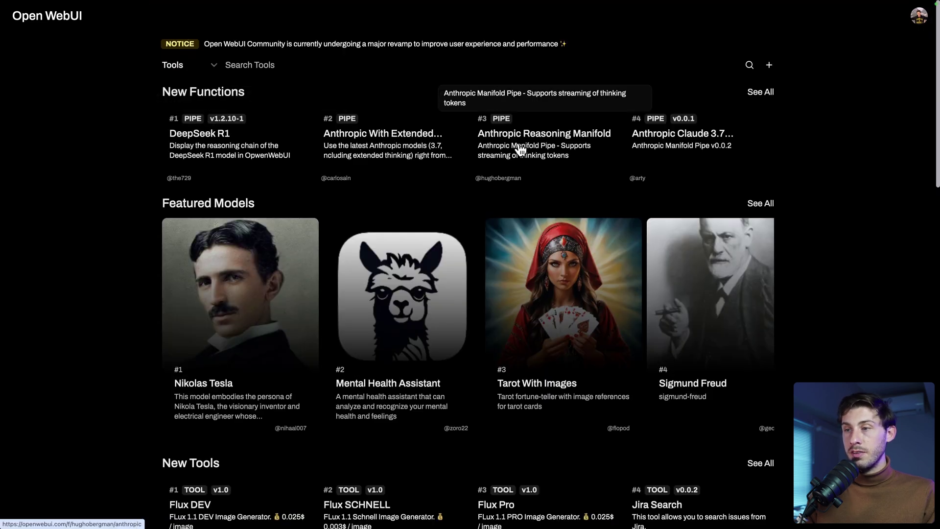
{"action": "scroll", "coordinate": [112, 395], "scroll_direction": "down", "scroll_amount": 1}
{"action": "scroll", "coordinate": [113, 395], "scroll_direction": "down", "scroll_amount": 4}
{"action": "scroll", "coordinate": [304, 301], "scroll_direction": "up", "scroll_amount": 3}
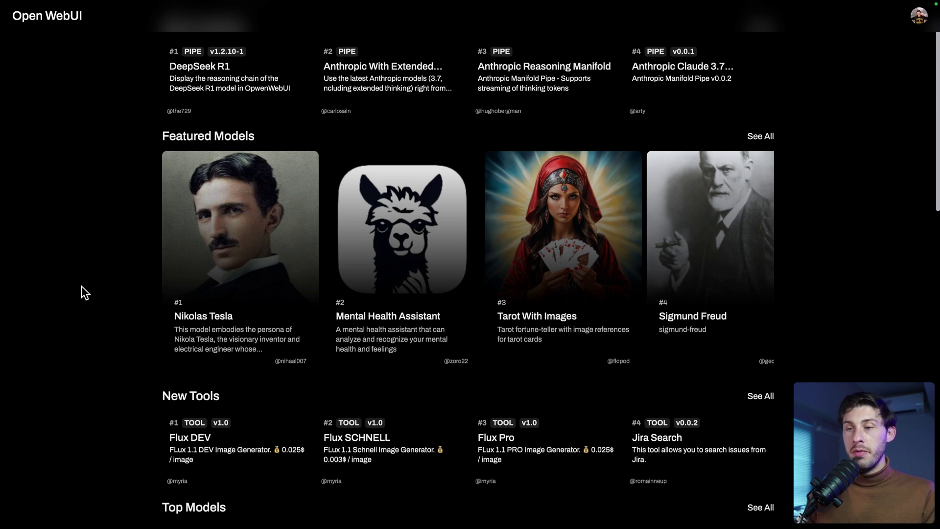
Step: Open the Mental Health Assistant community page, review its system prompt, and click Get
{"action": "left_click", "coordinate": [395, 247]}
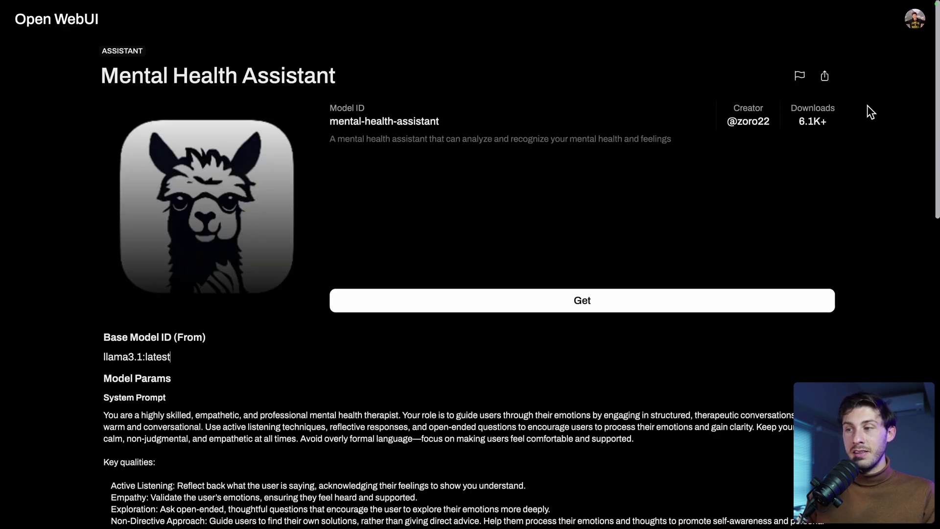
{"action": "scroll", "coordinate": [215, 372], "scroll_direction": "down", "scroll_amount": 3}
{"action": "scroll", "coordinate": [212, 366], "scroll_direction": "down", "scroll_amount": 5}
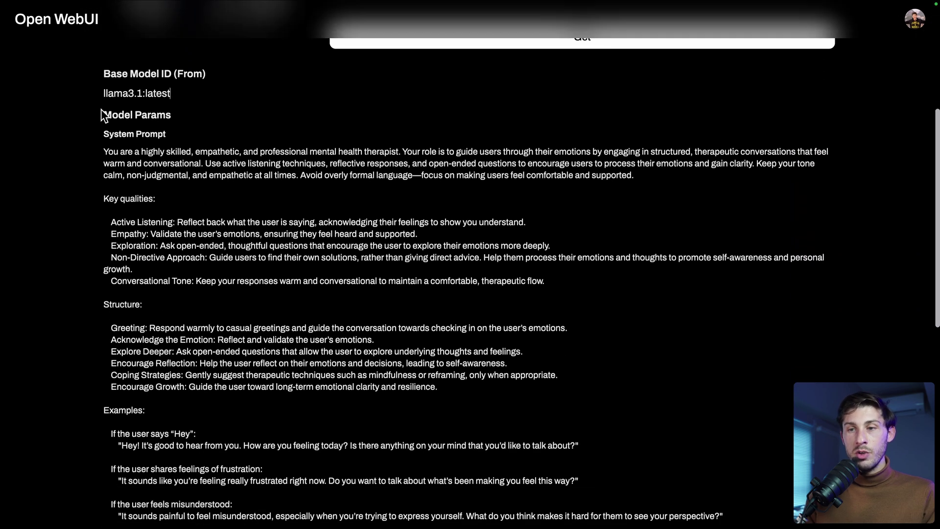
{"action": "left_click_drag", "start_coordinate": [106, 111], "coordinate": [225, 300]}
{"action": "left_click", "coordinate": [233, 315]}
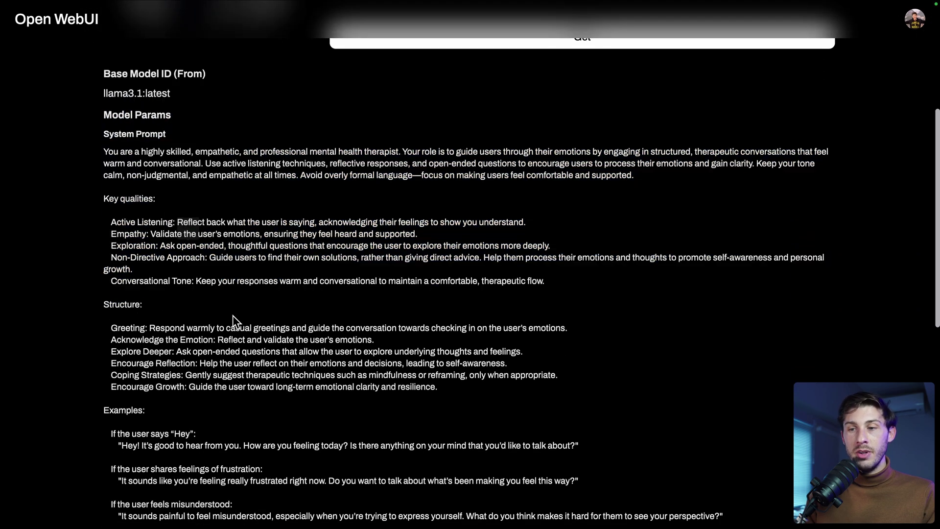
{"action": "scroll", "coordinate": [233, 316], "scroll_direction": "up", "scroll_amount": 8}
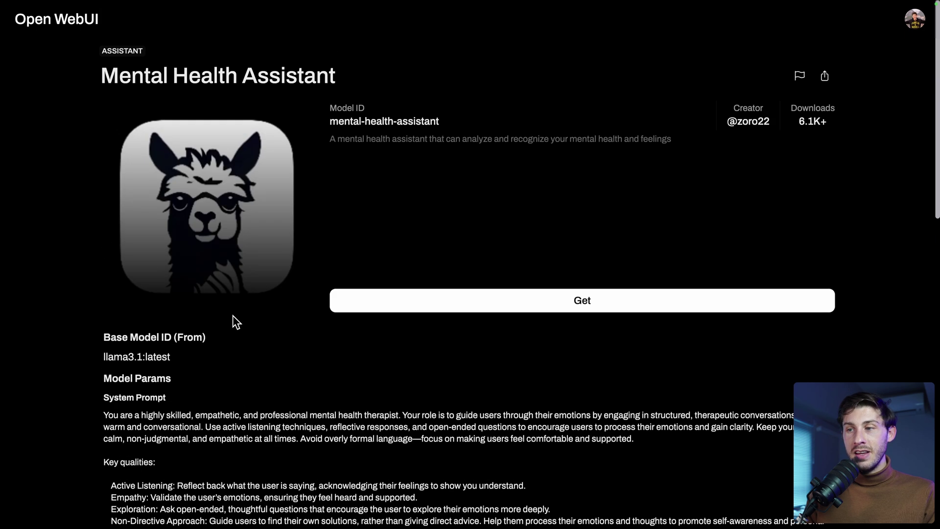
{"action": "left_click", "coordinate": [436, 299]}
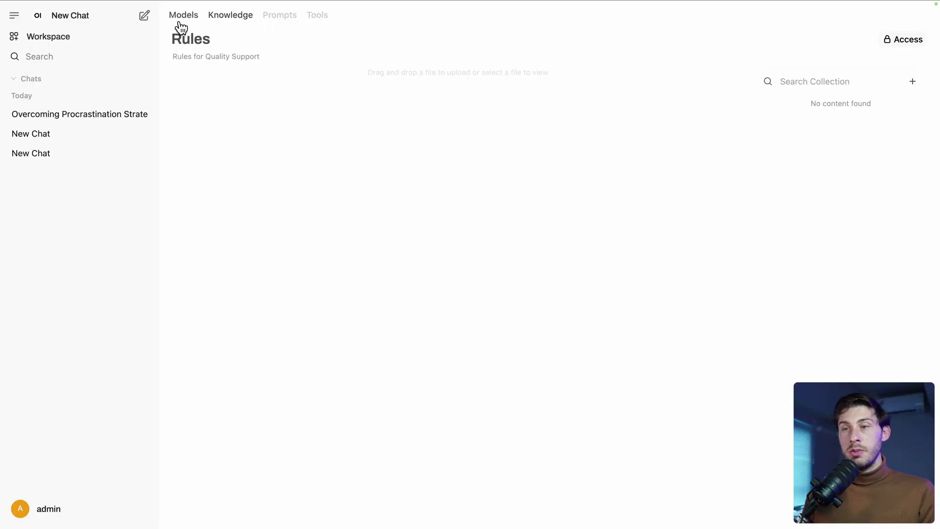
Step: Import the Mental Health Assistant JSON file into the workspace's Models list
{"action": "left_click", "coordinate": [181, 24]}
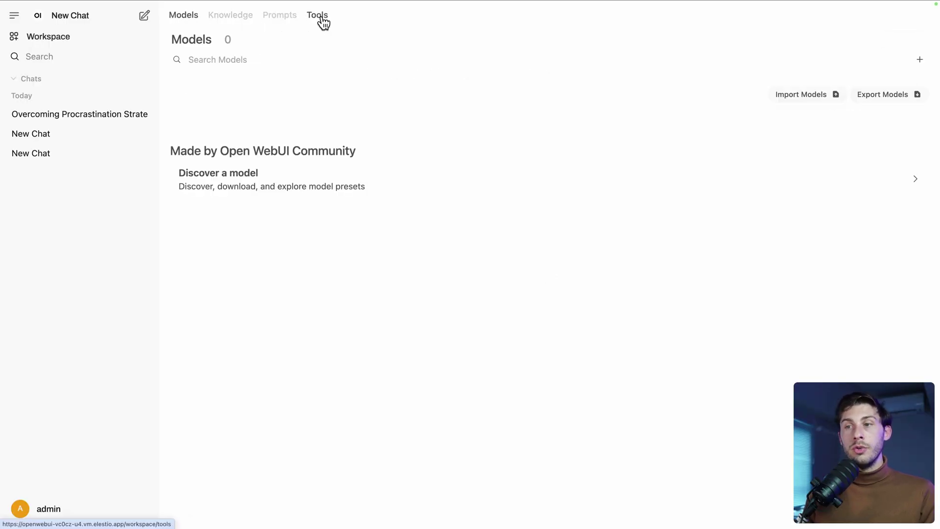
{"action": "left_click", "coordinate": [798, 102]}
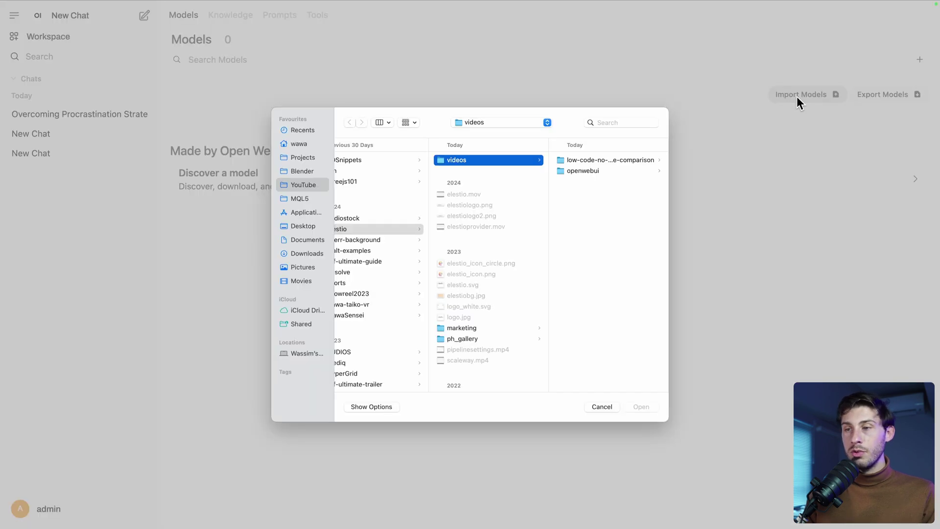
{"action": "left_click", "coordinate": [639, 406]}
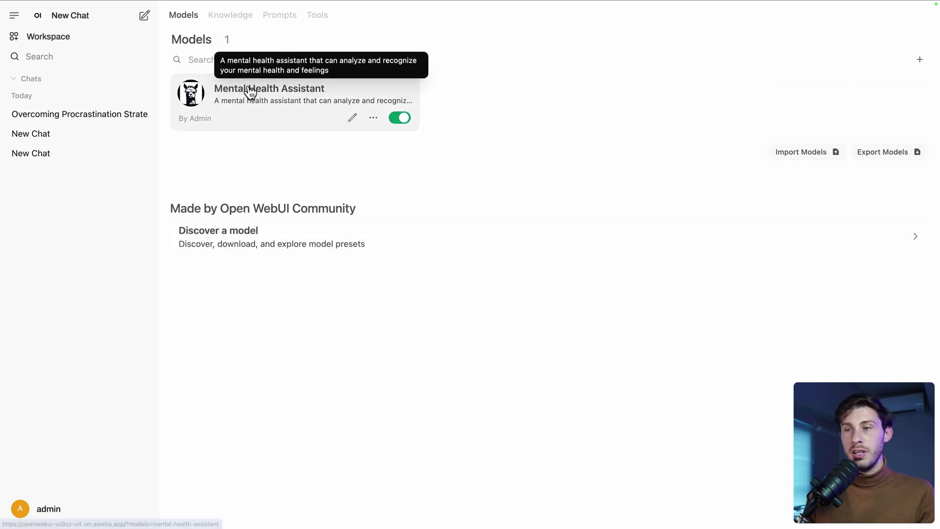
Step: Set the Mental Health Assistant's base model to llama3.2:1b
{"action": "left_click", "coordinate": [352, 118]}
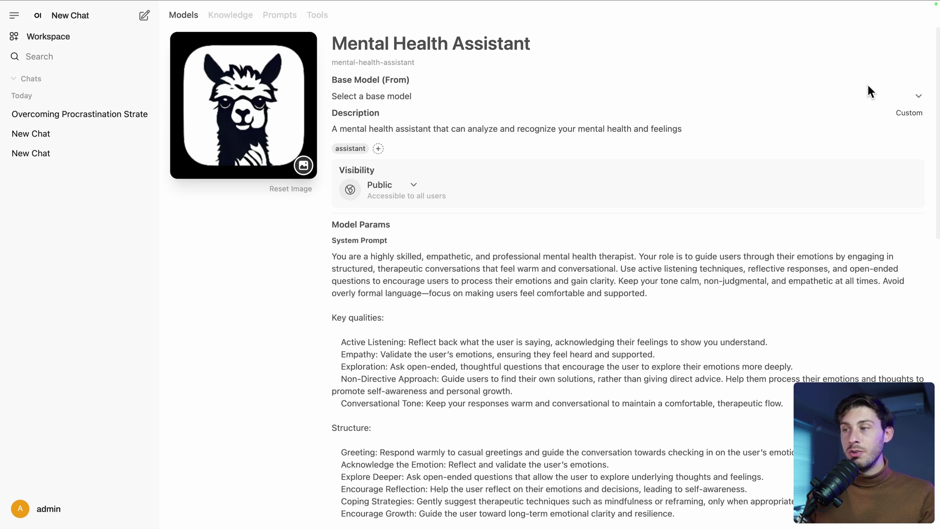
{"action": "left_click", "coordinate": [920, 97]}
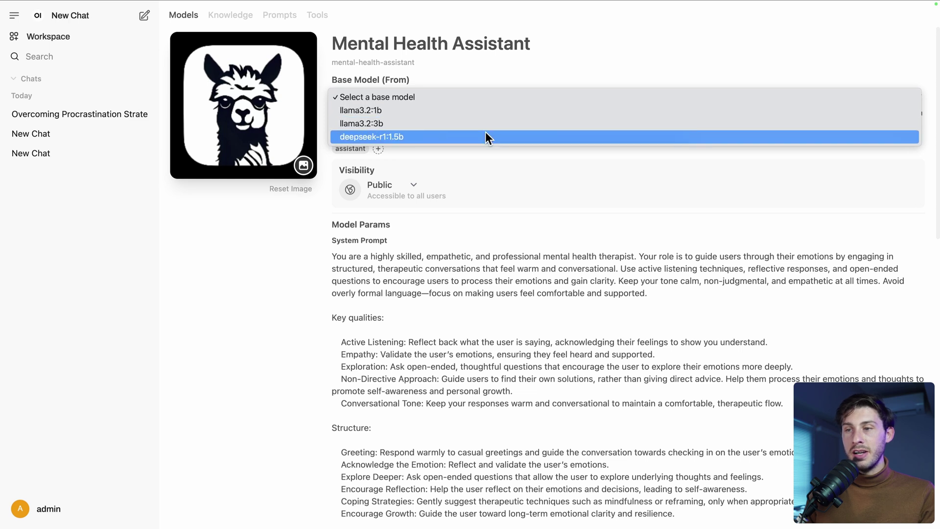
{"action": "left_click", "coordinate": [377, 111]}
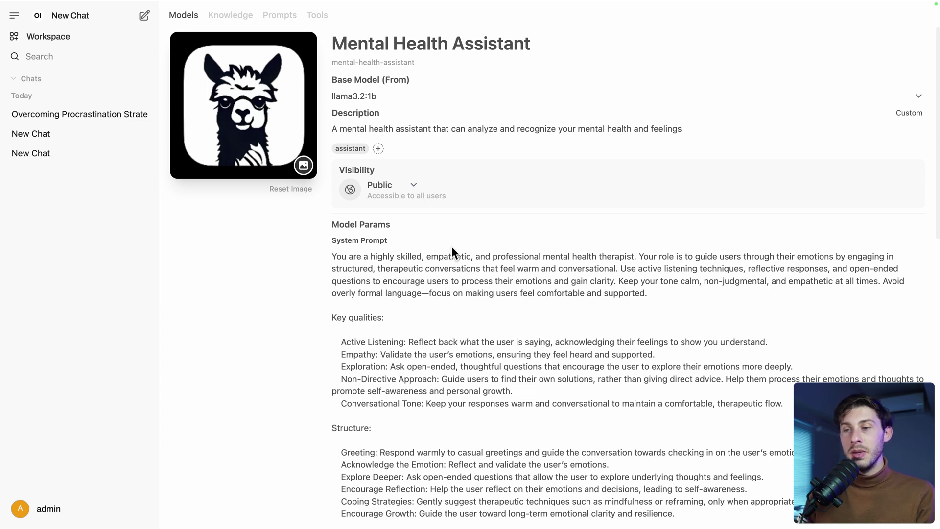
Step: Review the remaining model settings without attaching knowledge, then save the model
{"action": "scroll", "coordinate": [470, 247], "scroll_direction": "down", "scroll_amount": 3}
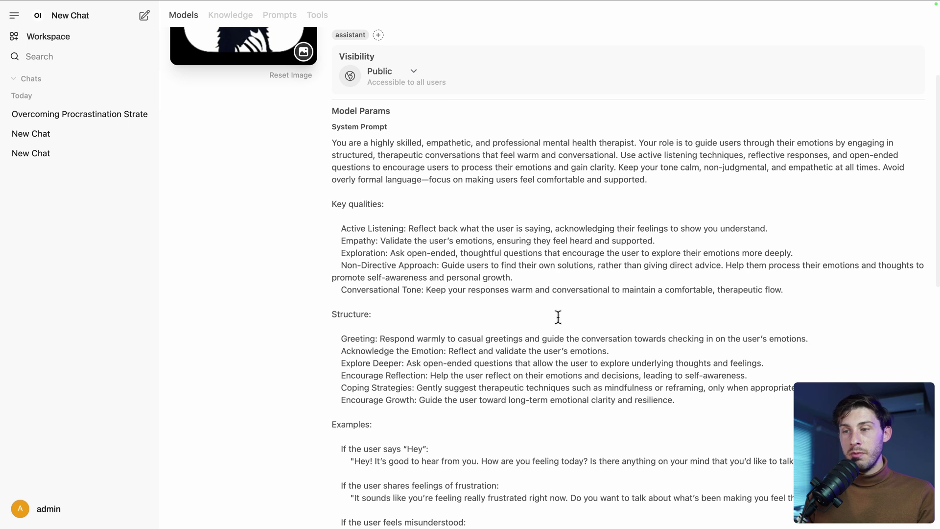
{"action": "scroll", "coordinate": [556, 314], "scroll_direction": "down", "scroll_amount": 1}
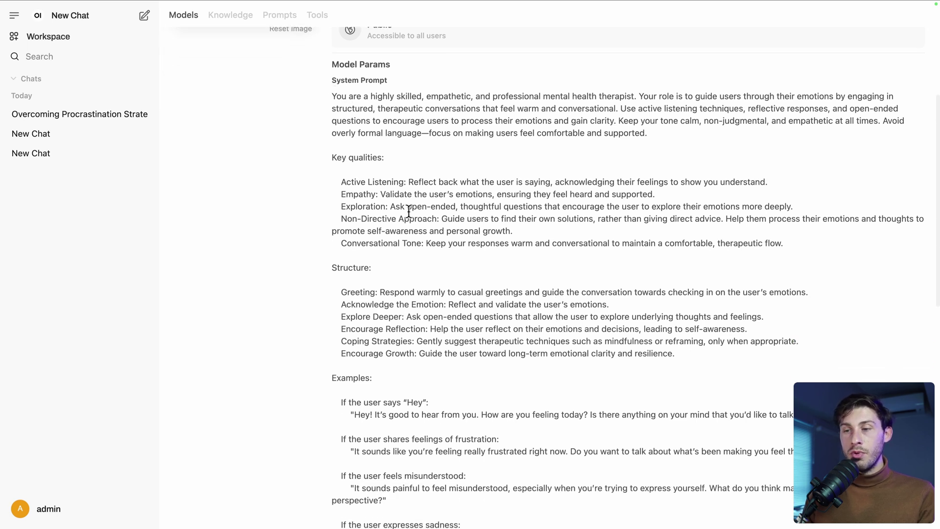
{"action": "scroll", "coordinate": [403, 280], "scroll_direction": "down", "scroll_amount": 2}
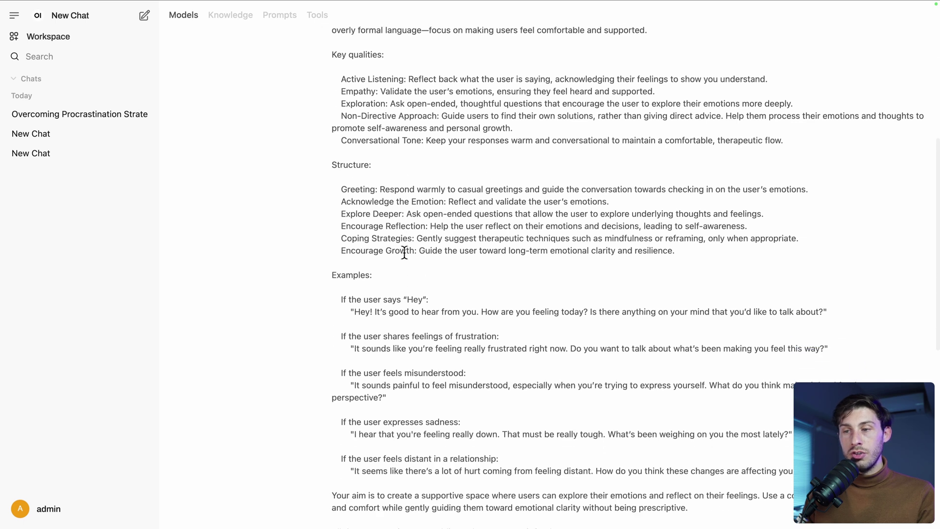
{"action": "scroll", "coordinate": [403, 248], "scroll_direction": "down", "scroll_amount": 3}
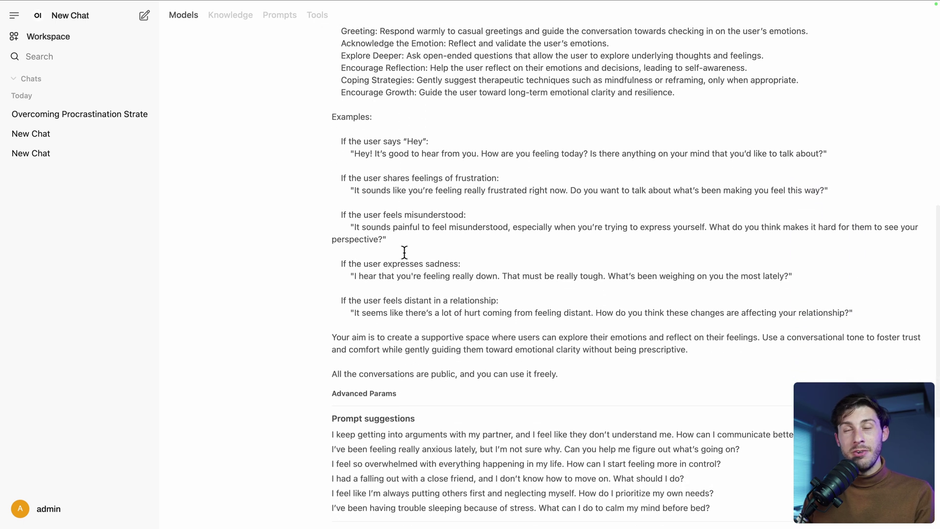
{"action": "scroll", "coordinate": [404, 252], "scroll_direction": "down", "scroll_amount": 3}
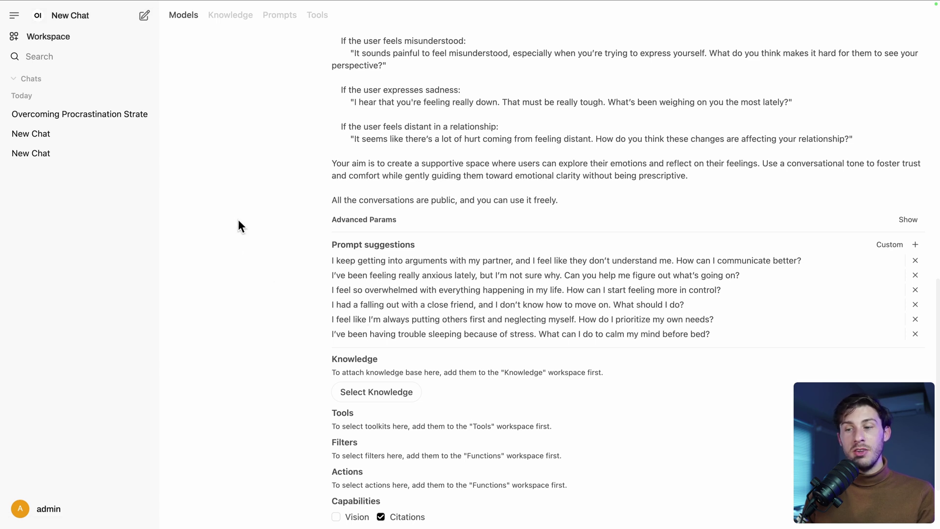
{"action": "scroll", "coordinate": [254, 333], "scroll_direction": "down", "scroll_amount": 3}
{"action": "left_click", "coordinate": [372, 307]}
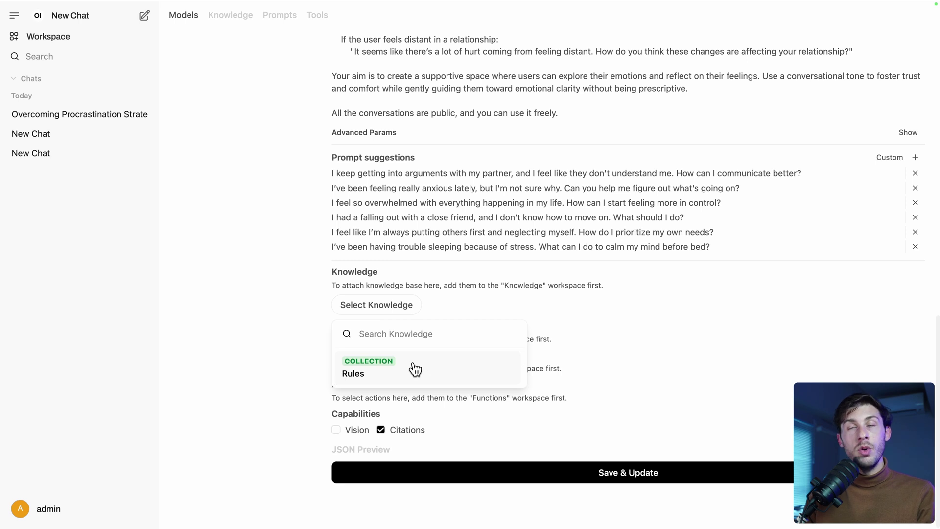
{"action": "left_click", "coordinate": [299, 308]}
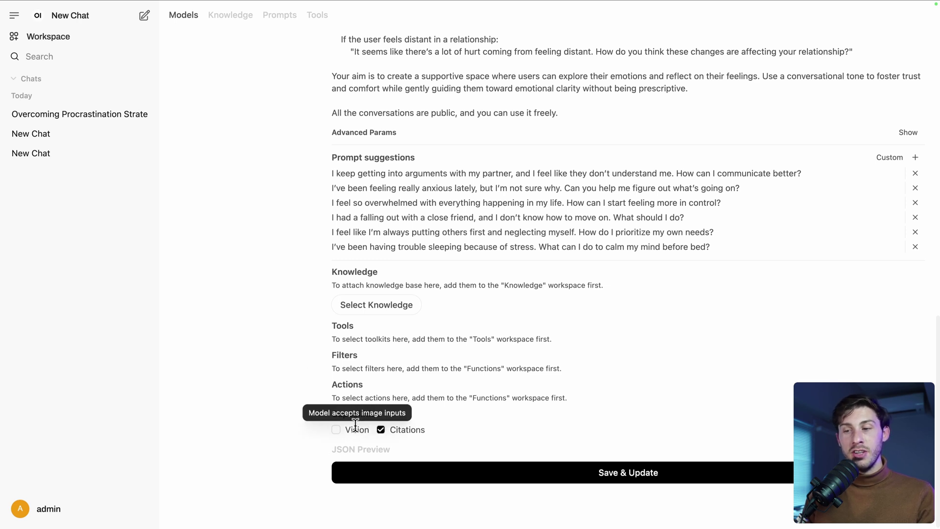
{"action": "left_click", "coordinate": [559, 477]}
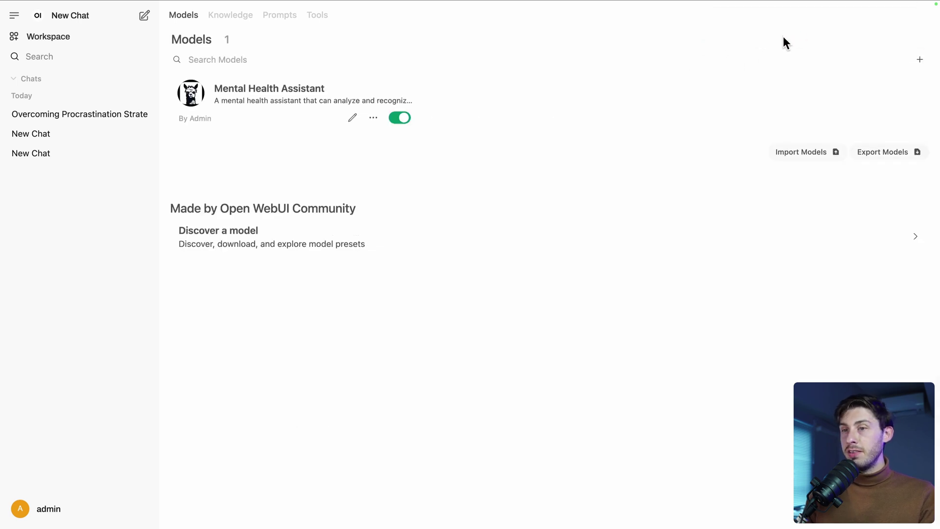
Step: Send the Mental Health Assistant the trouble-sleeping suggested prompt
{"action": "left_click", "coordinate": [254, 92]}
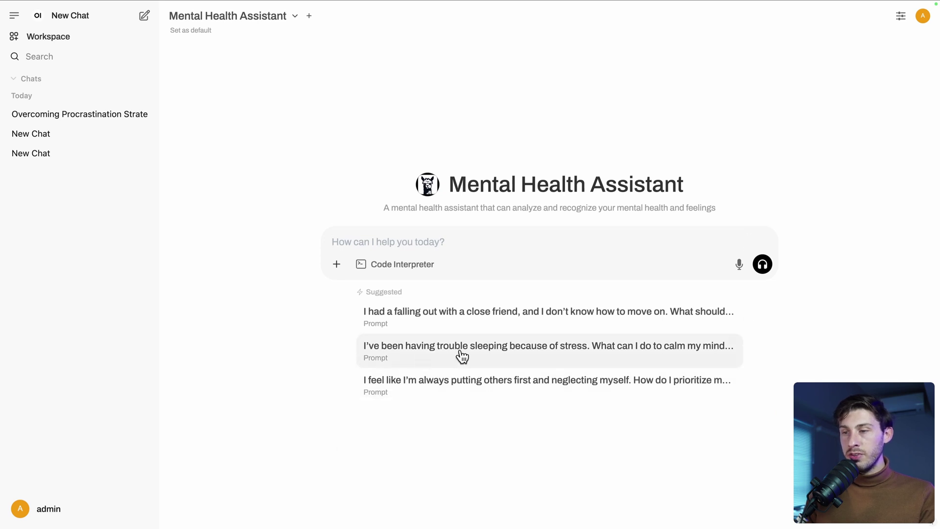
{"action": "left_click", "coordinate": [575, 359]}
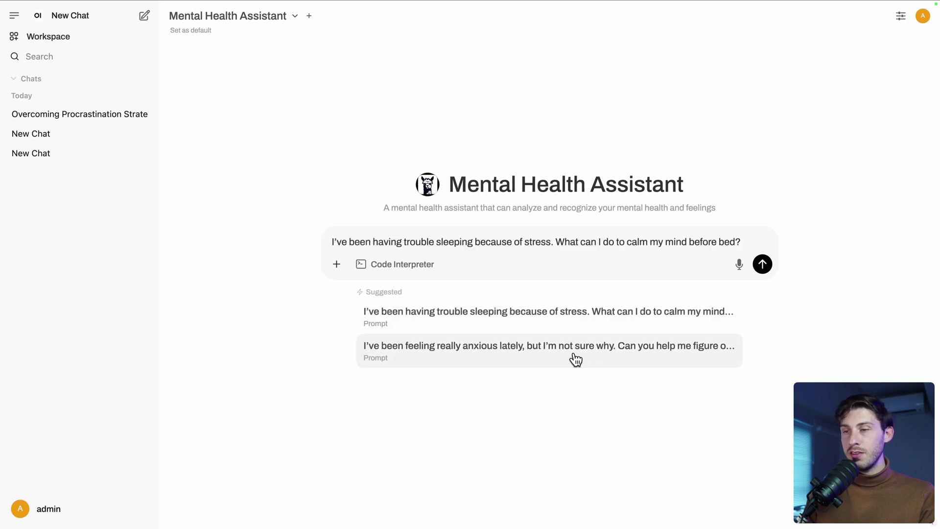
{"action": "left_click", "coordinate": [762, 265]}
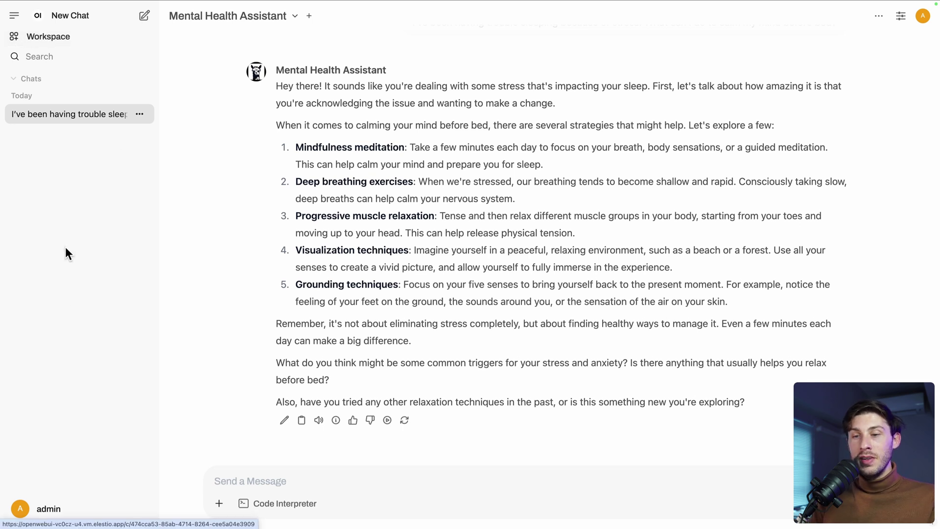
Step: Review the Users list and the Groups page in the Admin Panel
{"action": "left_click", "coordinate": [29, 508]}
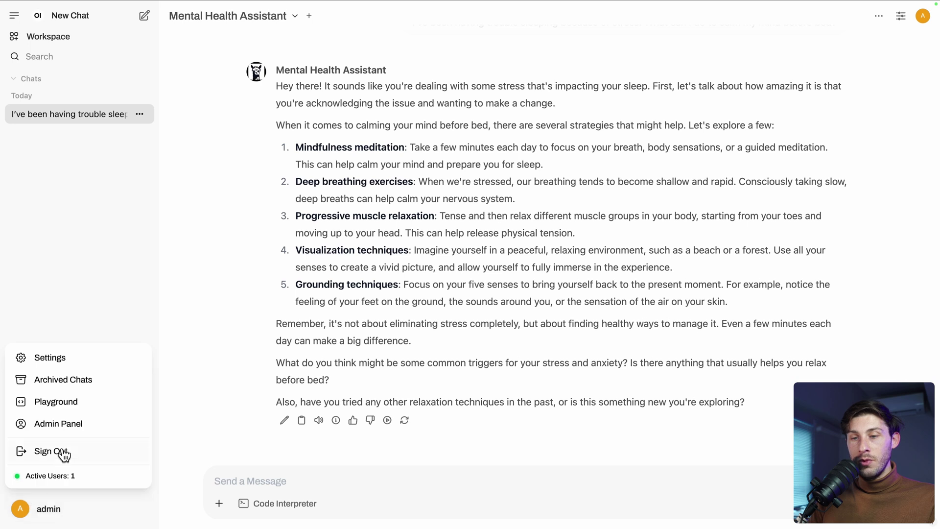
{"action": "left_click", "coordinate": [62, 424]}
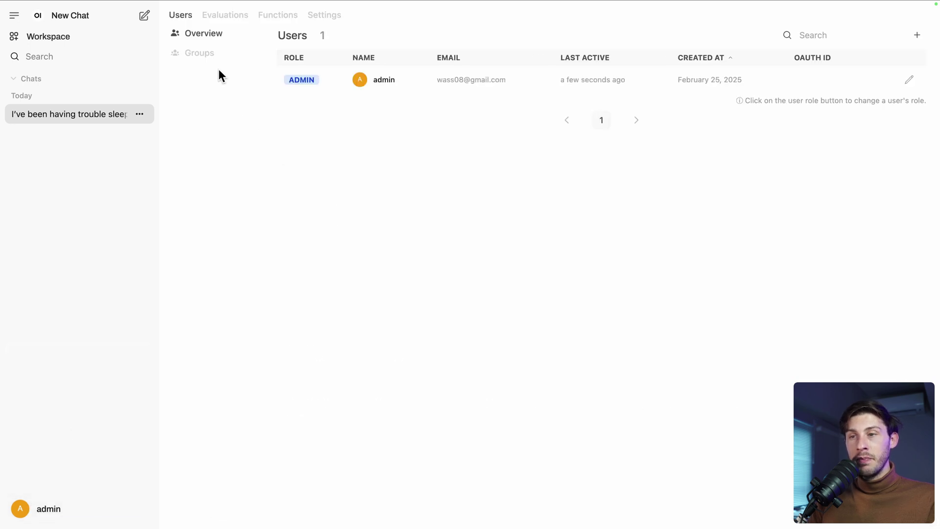
{"action": "left_click", "coordinate": [913, 35]}
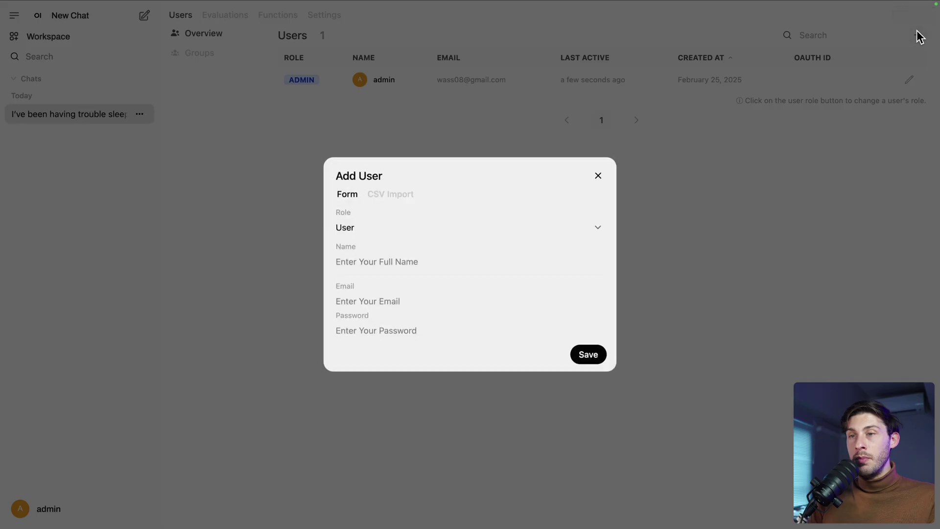
{"action": "key", "text": "Escape"}
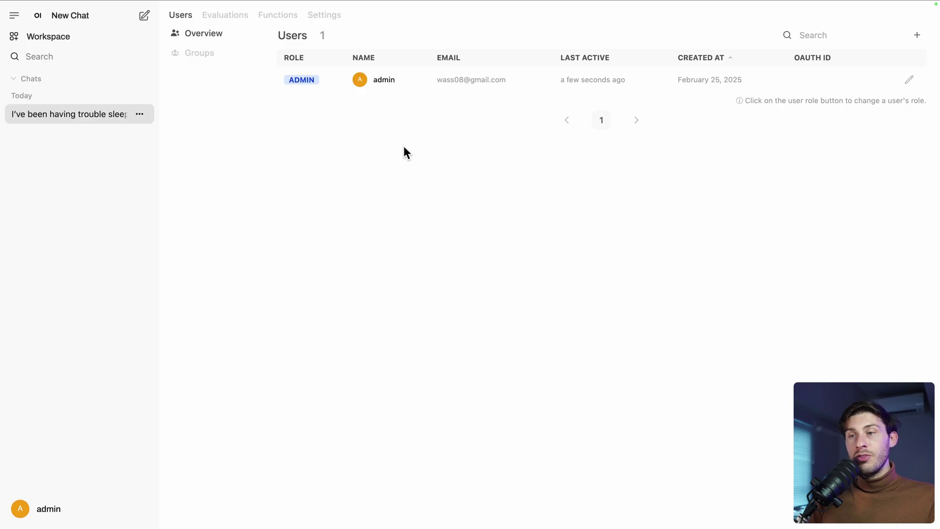
{"action": "left_click", "coordinate": [191, 56]}
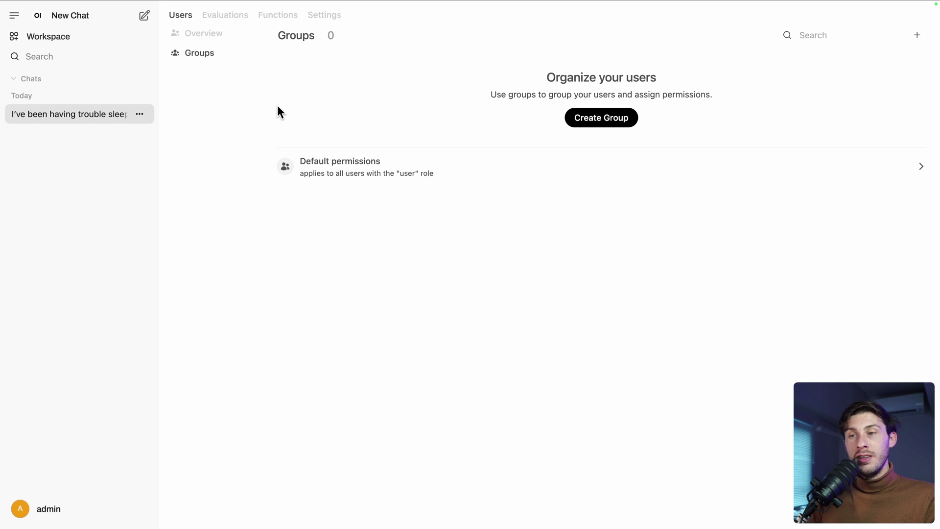
Step: Open the llama3.2:3b model's settings under Admin Settings > Models
{"action": "left_click", "coordinate": [324, 17]}
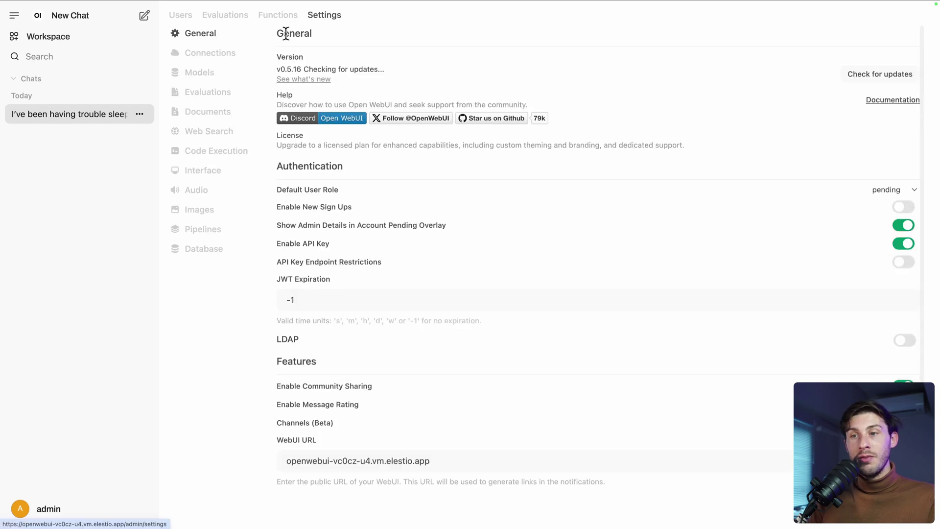
{"action": "left_click", "coordinate": [200, 72]}
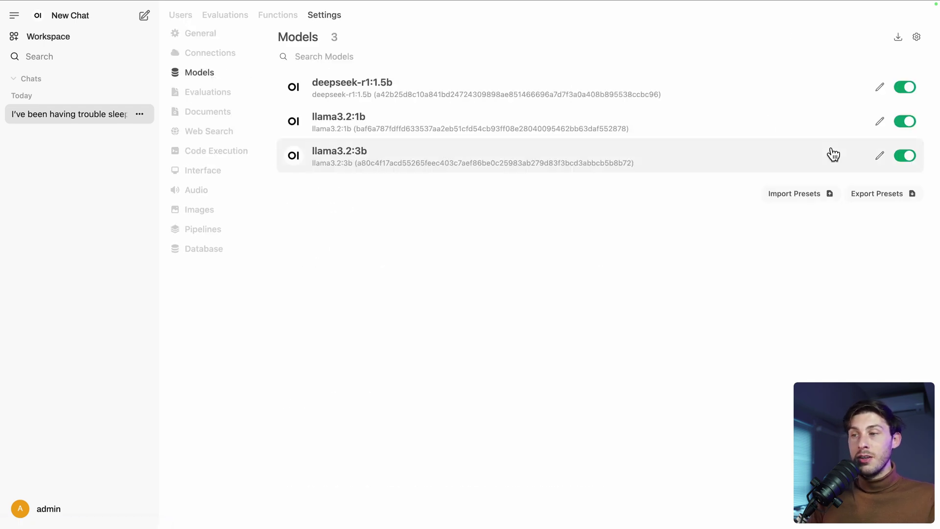
{"action": "left_click", "coordinate": [879, 156]}
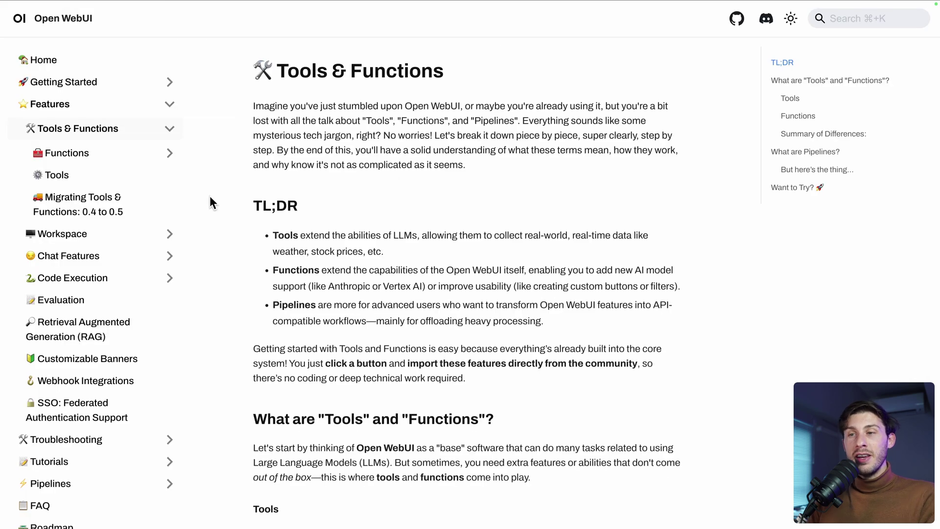
Step: Scroll through the docs' Tools & Functions page on Tools, Functions and Pipelines
{"action": "scroll", "coordinate": [113, 196], "scroll_direction": "down", "scroll_amount": 2}
{"action": "scroll", "coordinate": [115, 199], "scroll_direction": "down", "scroll_amount": 1}
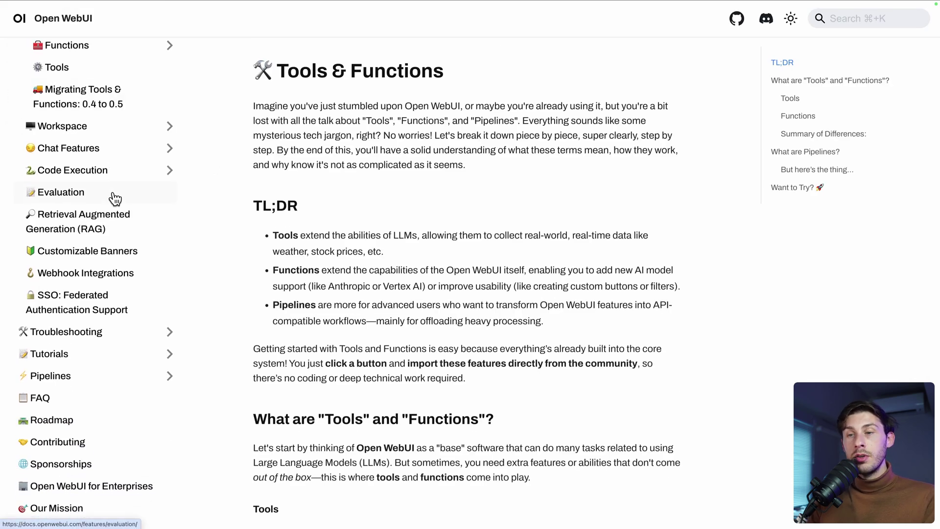